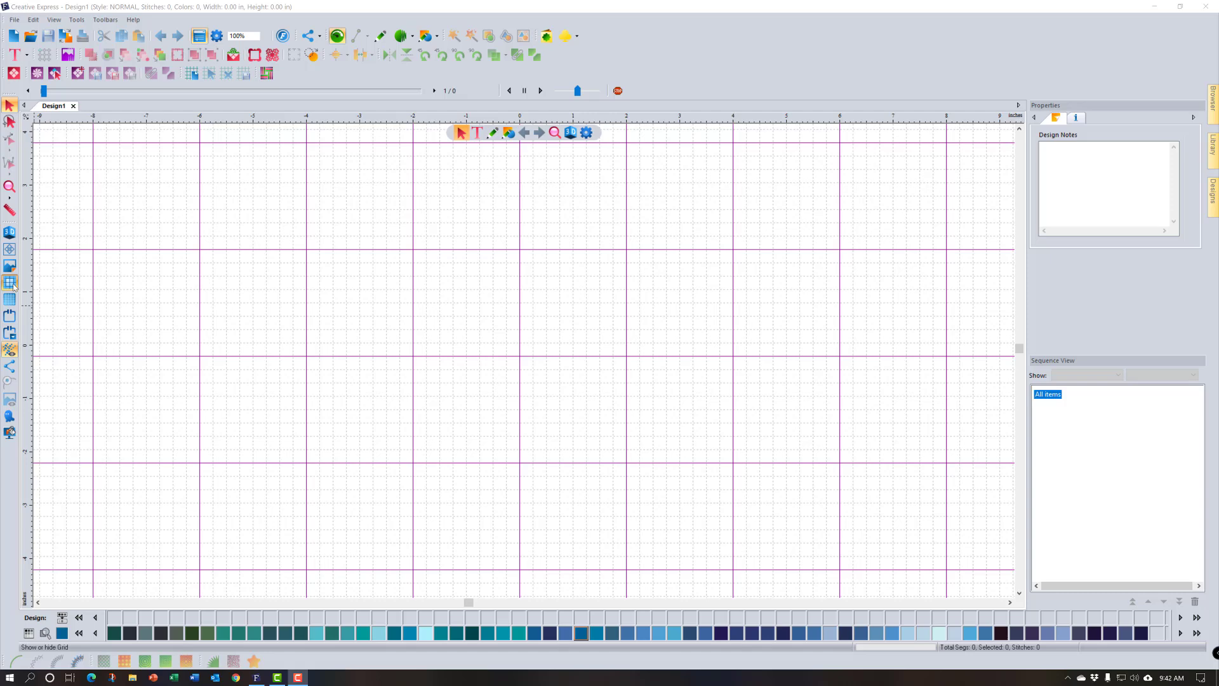
- Hide the design grid and show it again, three times in a row
left_click(10, 284)
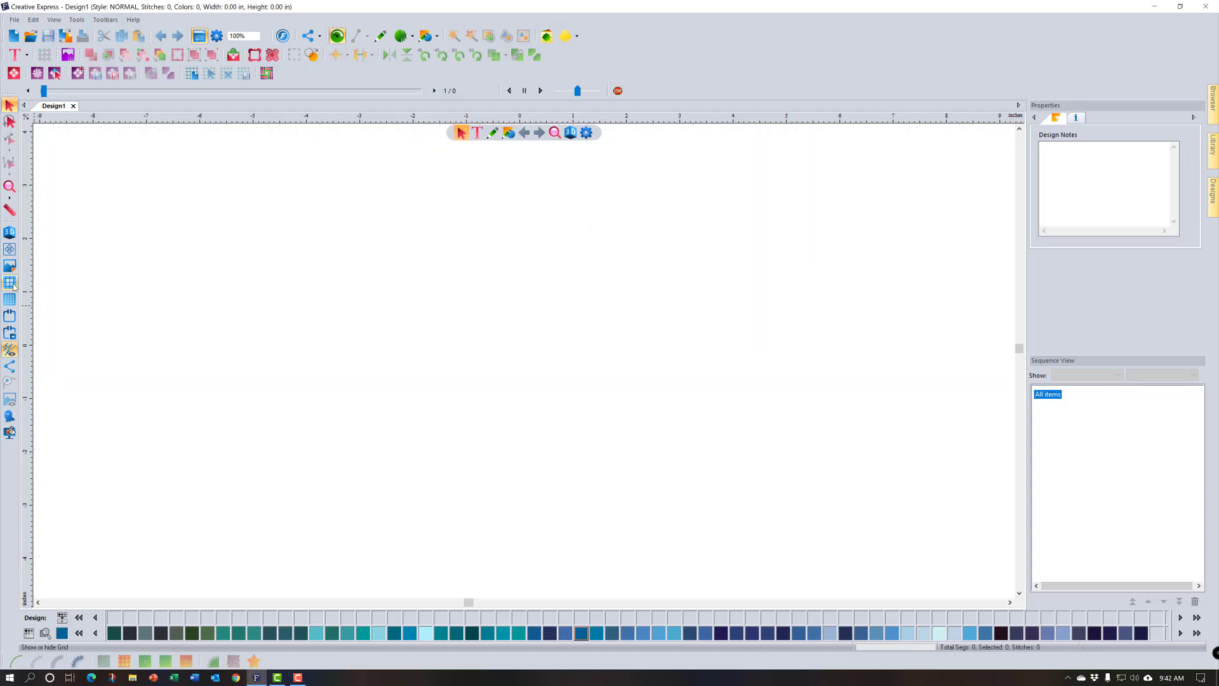
left_click(10, 283)
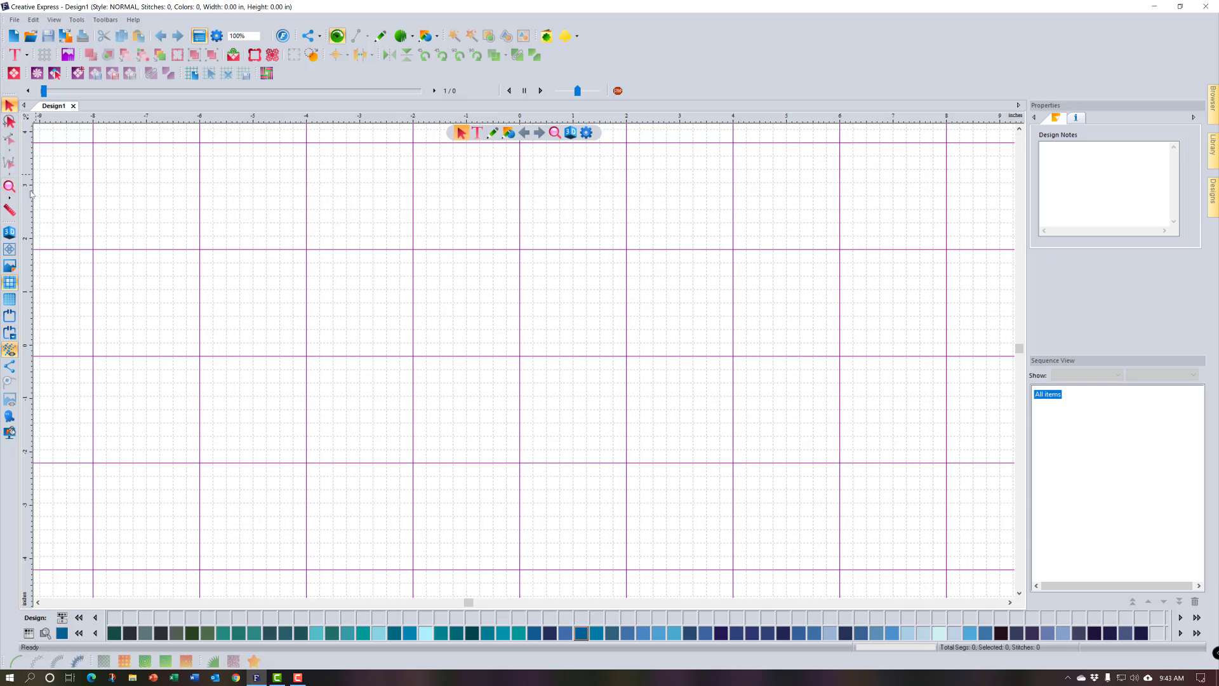
right_click(341, 123)
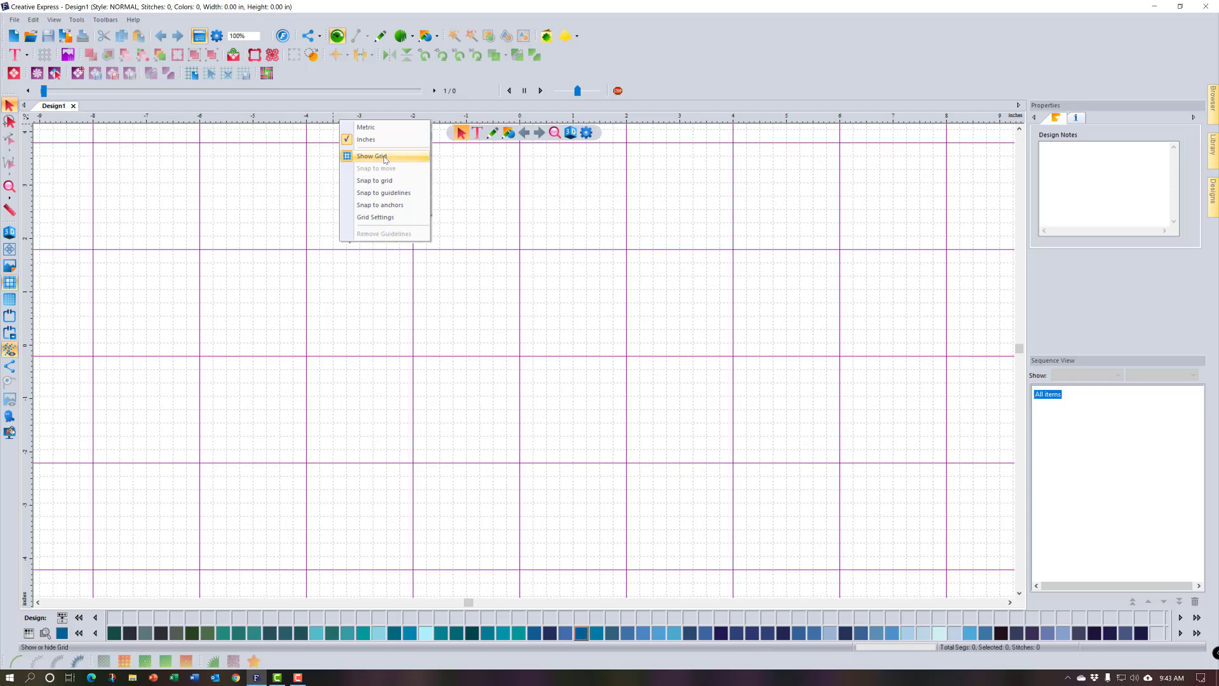
left_click(385, 159)
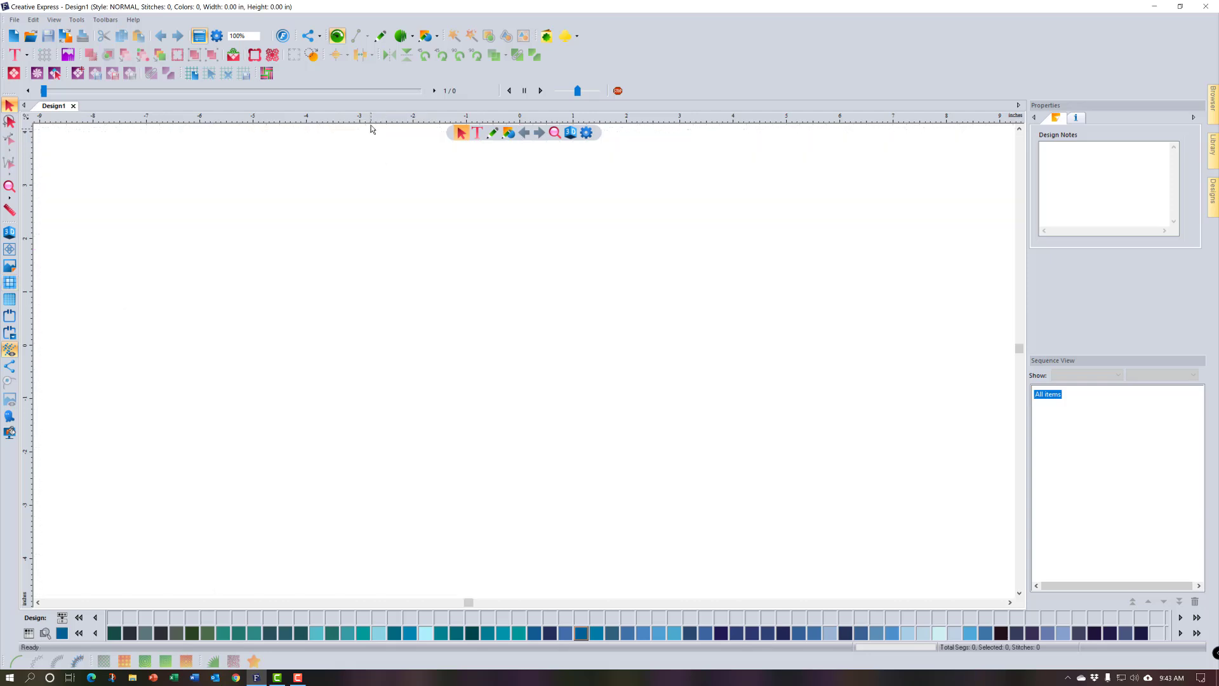
right_click(372, 122)
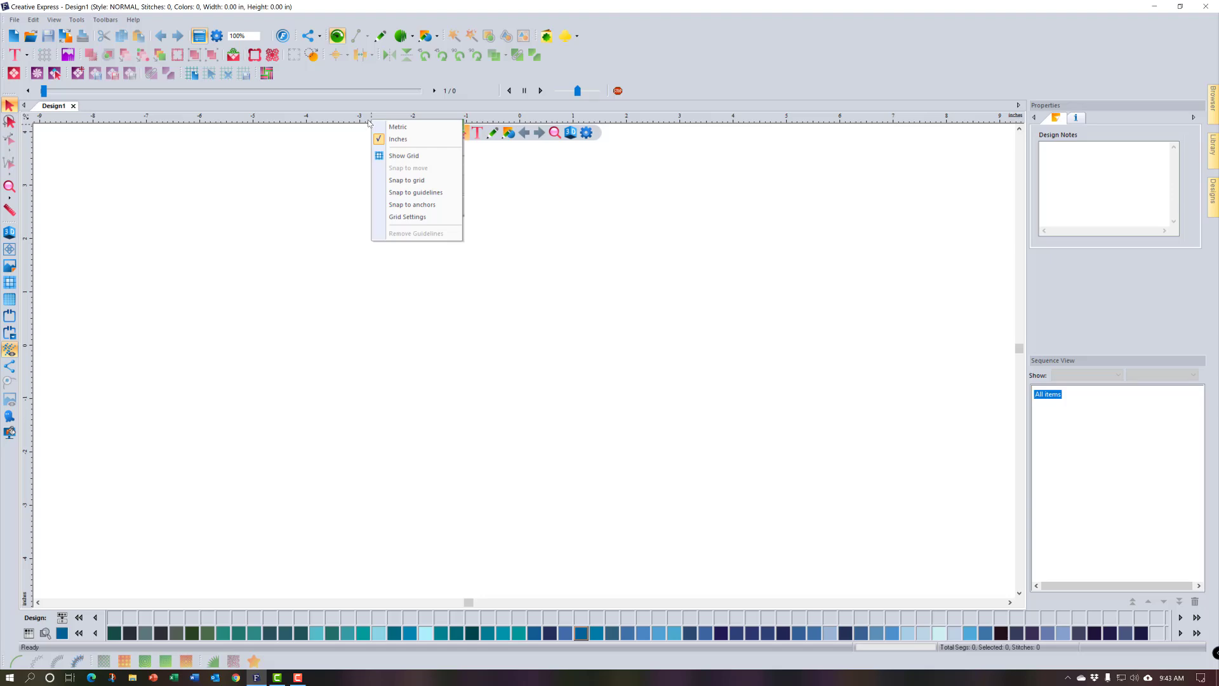
left_click(399, 163)
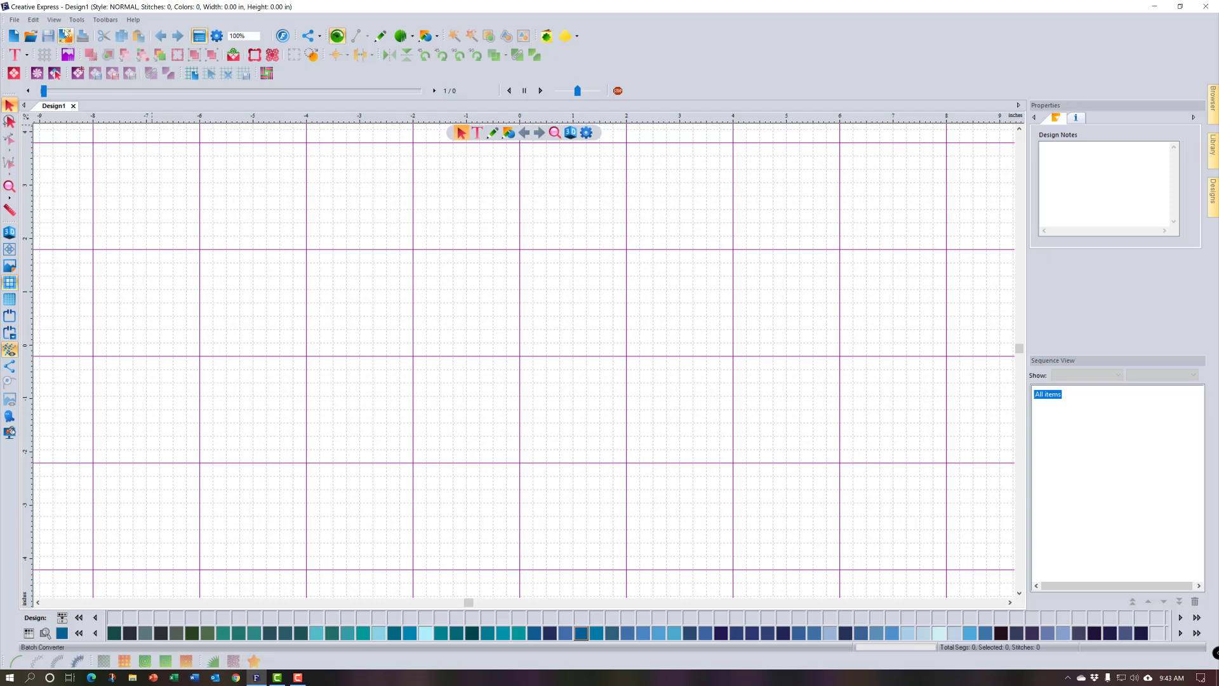
left_click(55, 21)
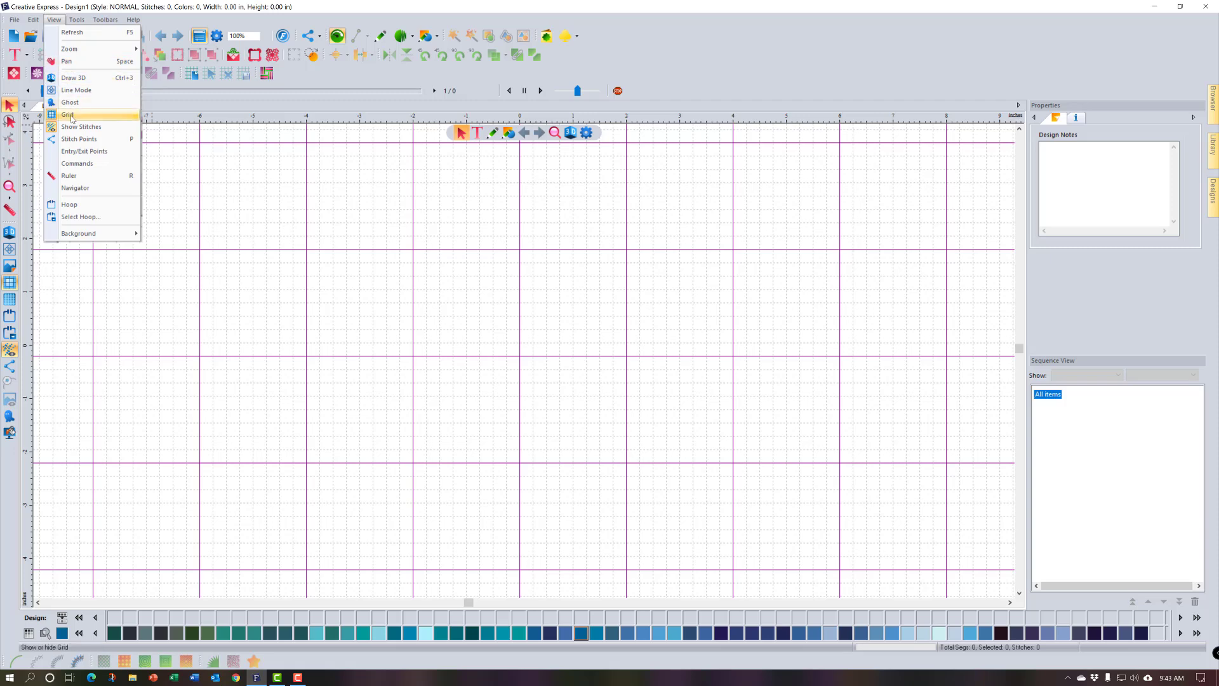
left_click(67, 115)
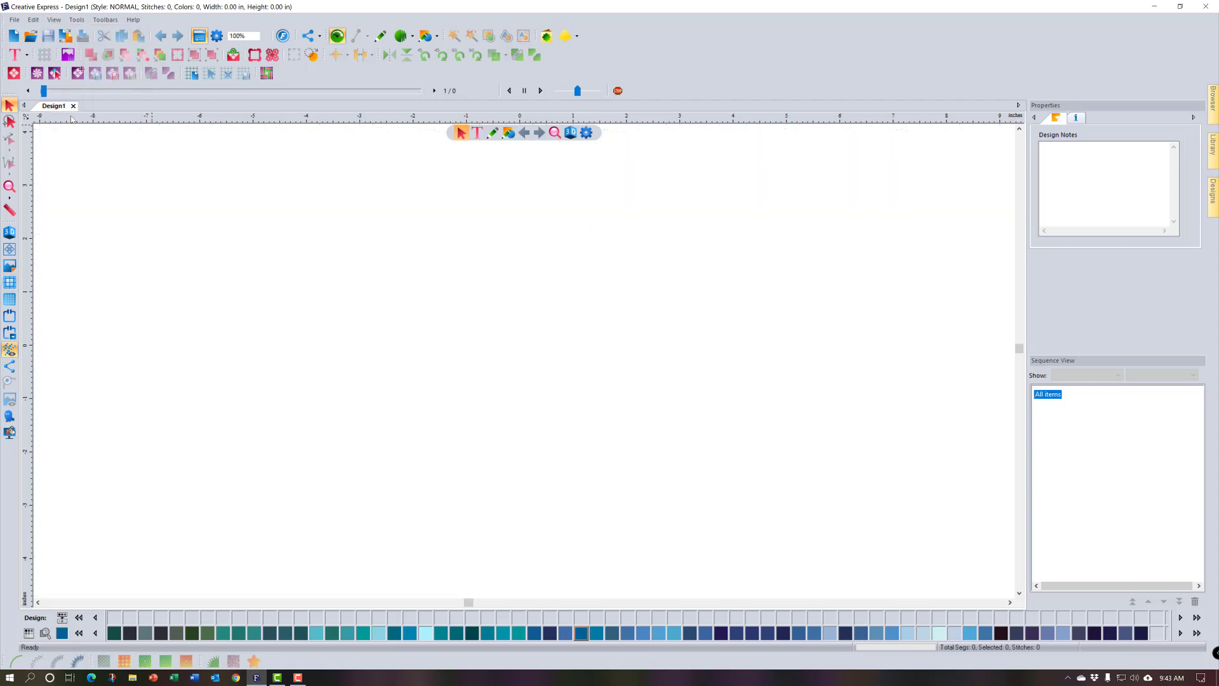
left_click(55, 20)
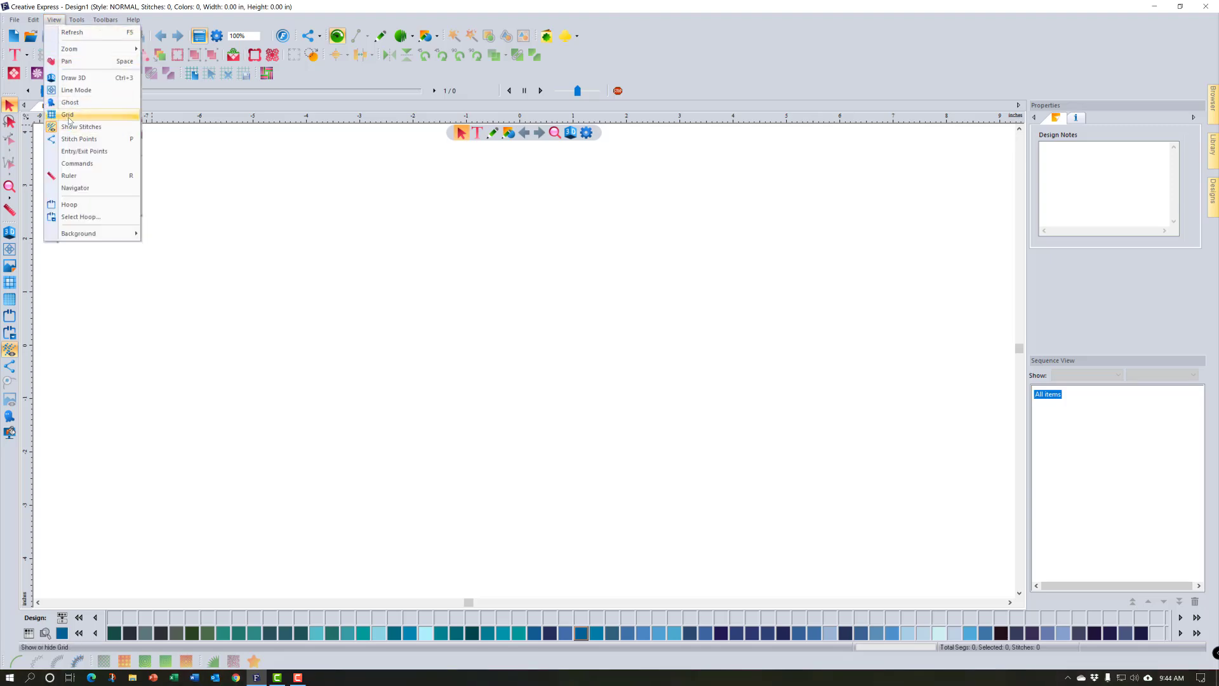
left_click(70, 121)
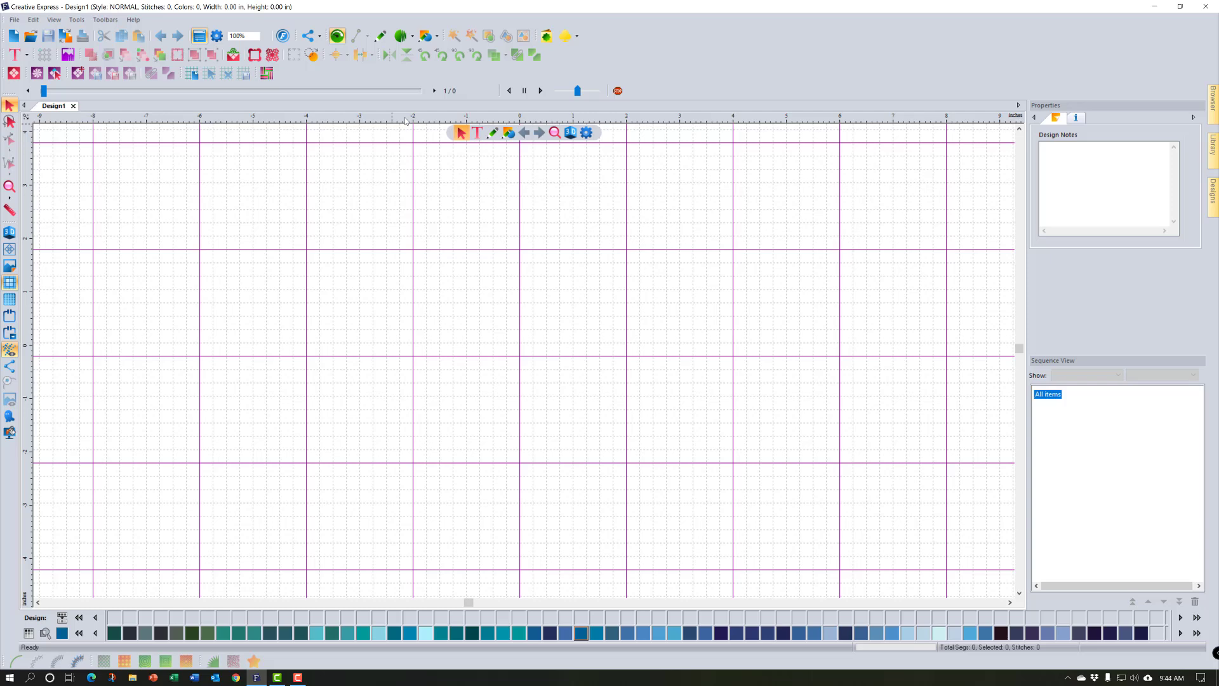
- Open the grid settings and examine the standard and custom colors for the minor grid lines and the major line color choices
right_click(406, 120)
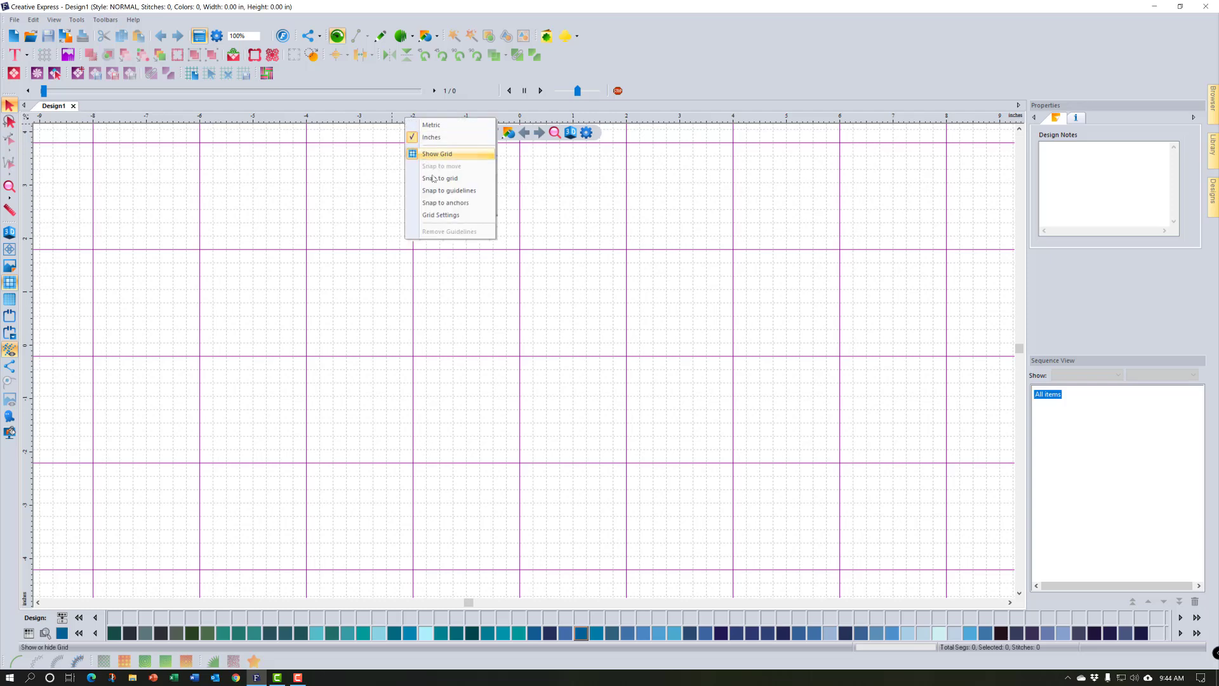
left_click(444, 216)
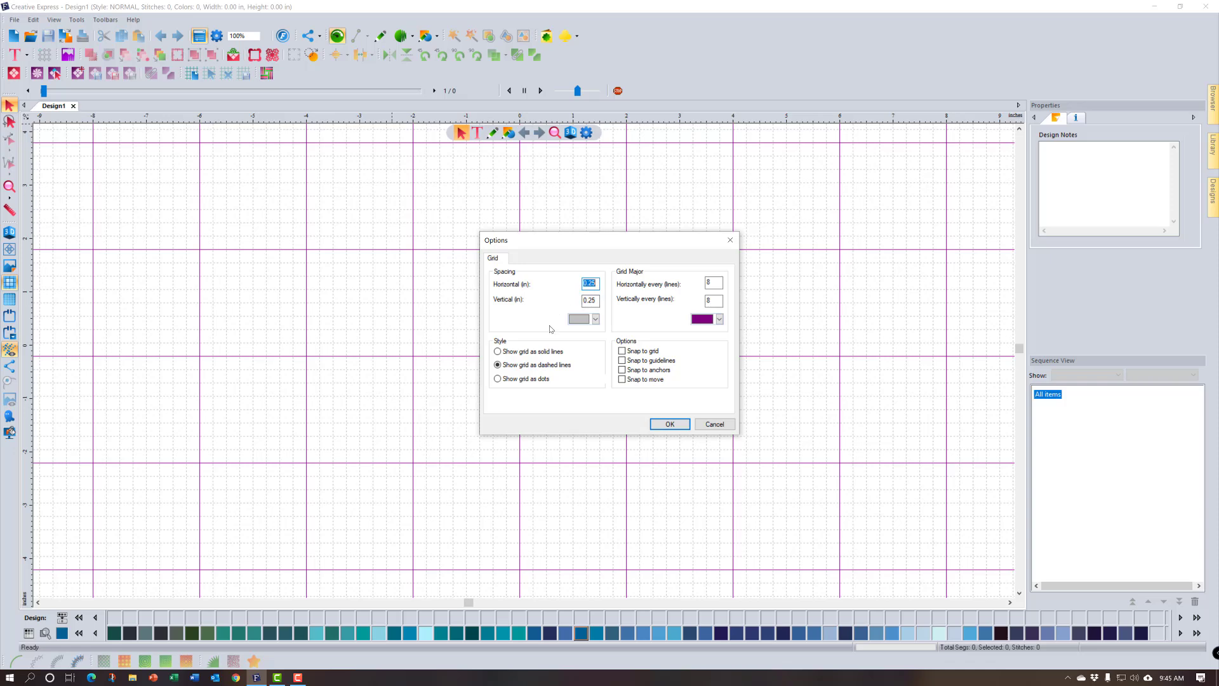
left_click(595, 319)
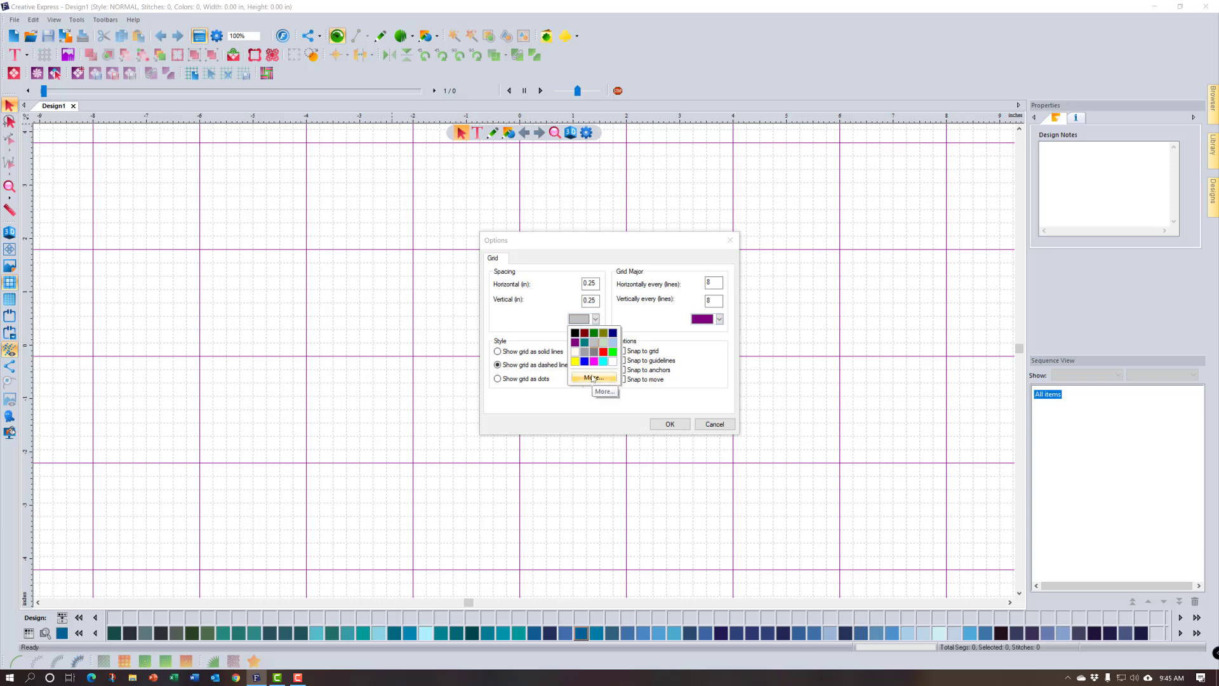
left_click(592, 378)
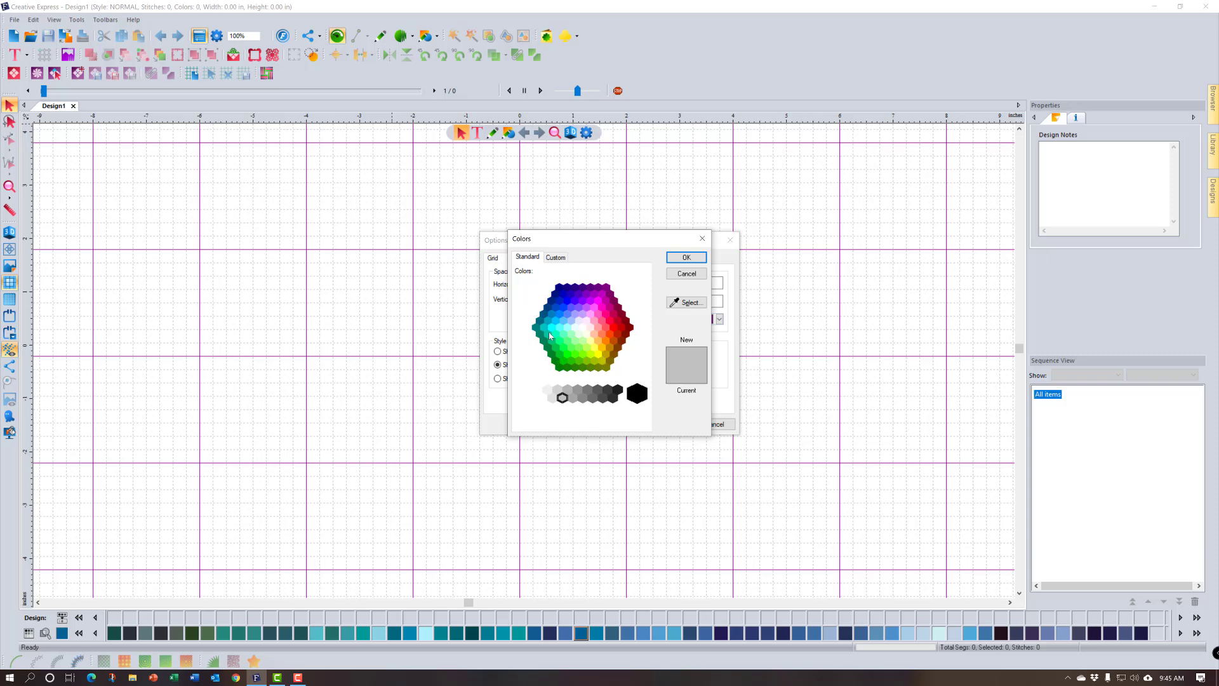
left_click(556, 258)
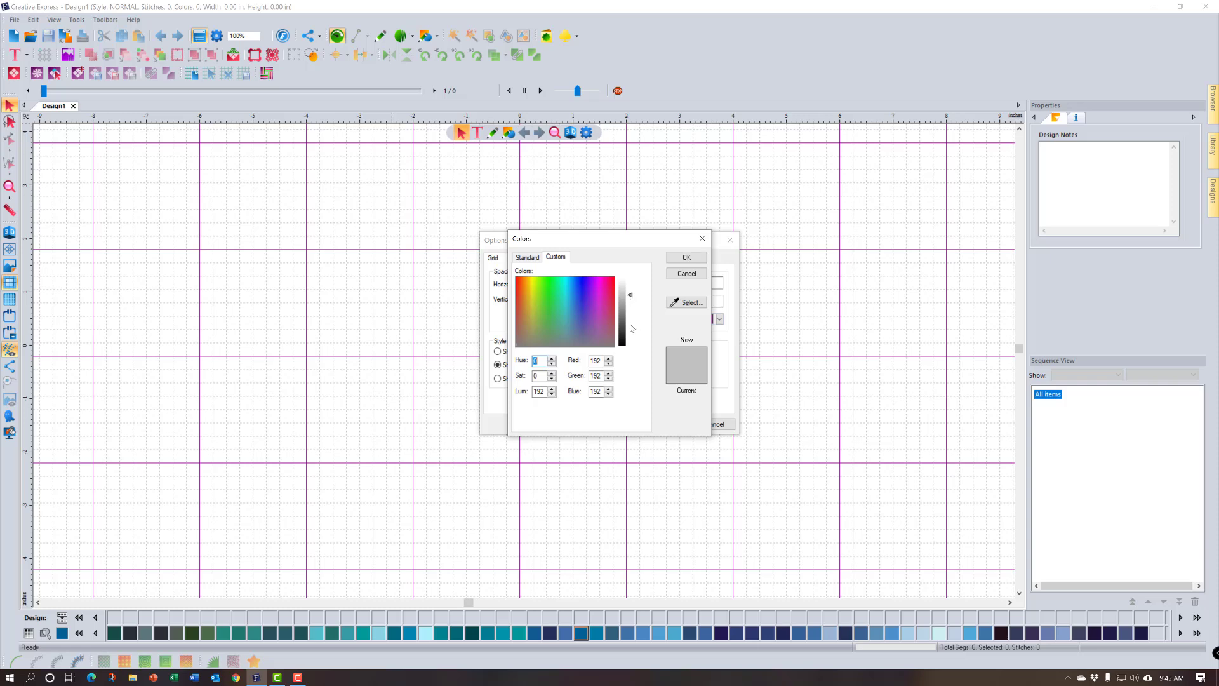
left_click(685, 273)
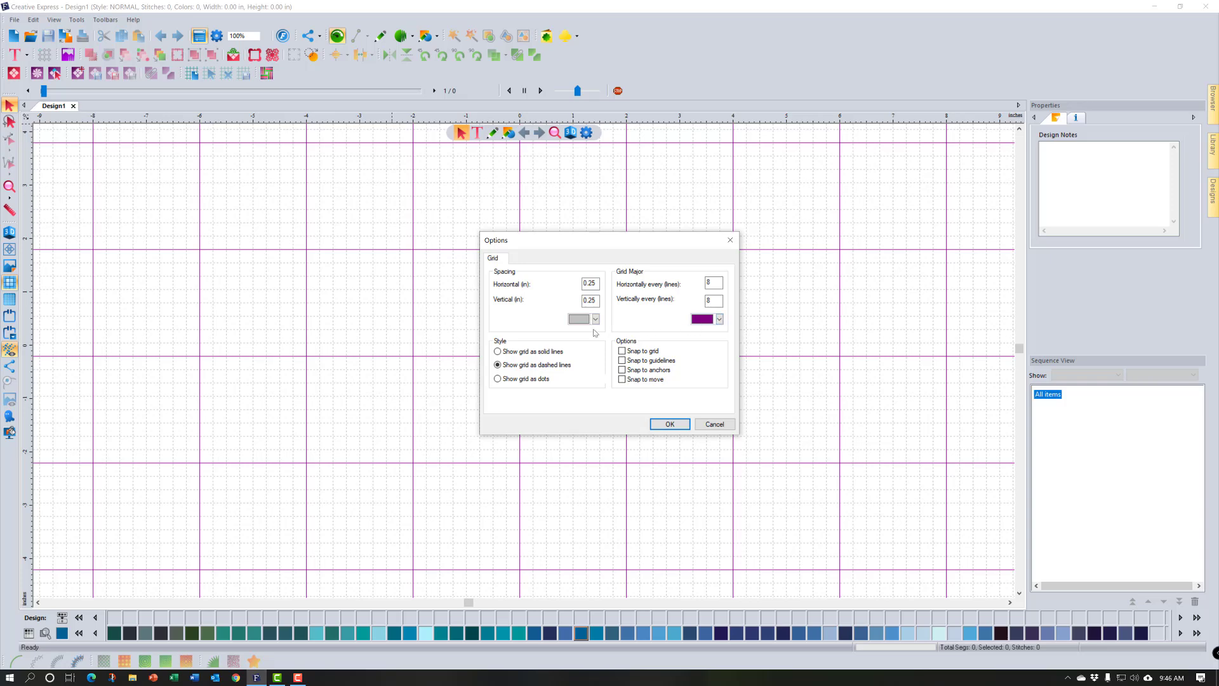
left_click(720, 319)
left_click(720, 320)
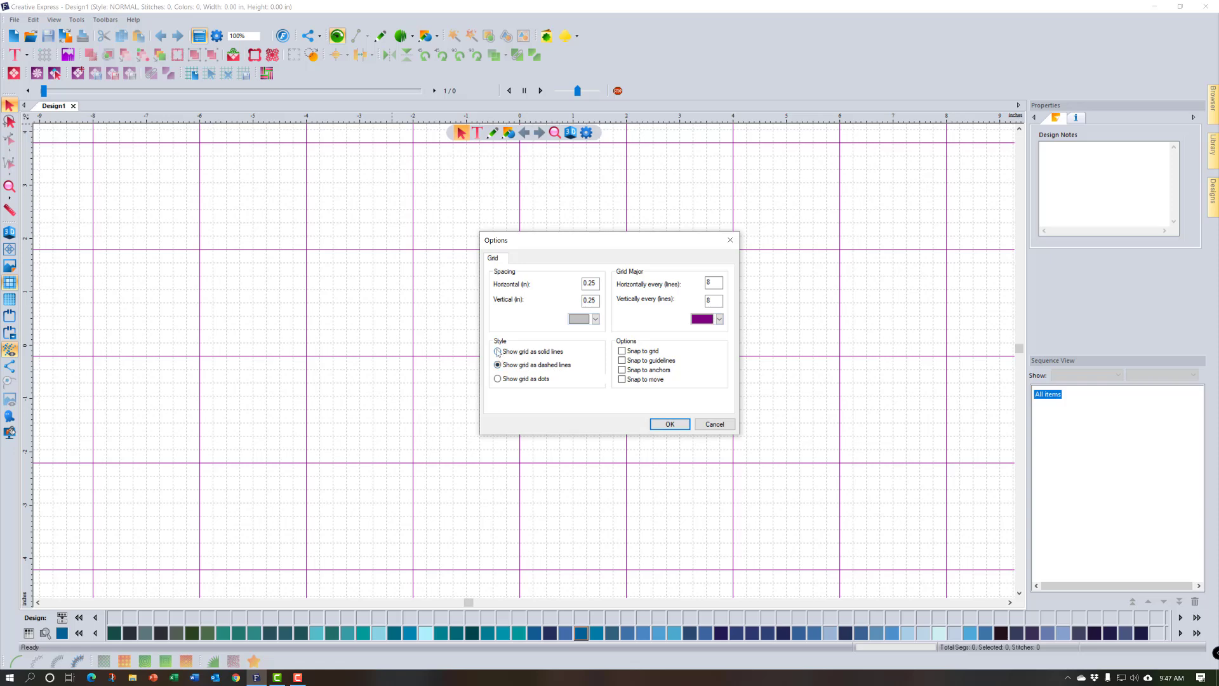
- Apply the solid-line grid style, and after that reopen the grid settings and apply the dots style
left_click(498, 352)
left_click(677, 423)
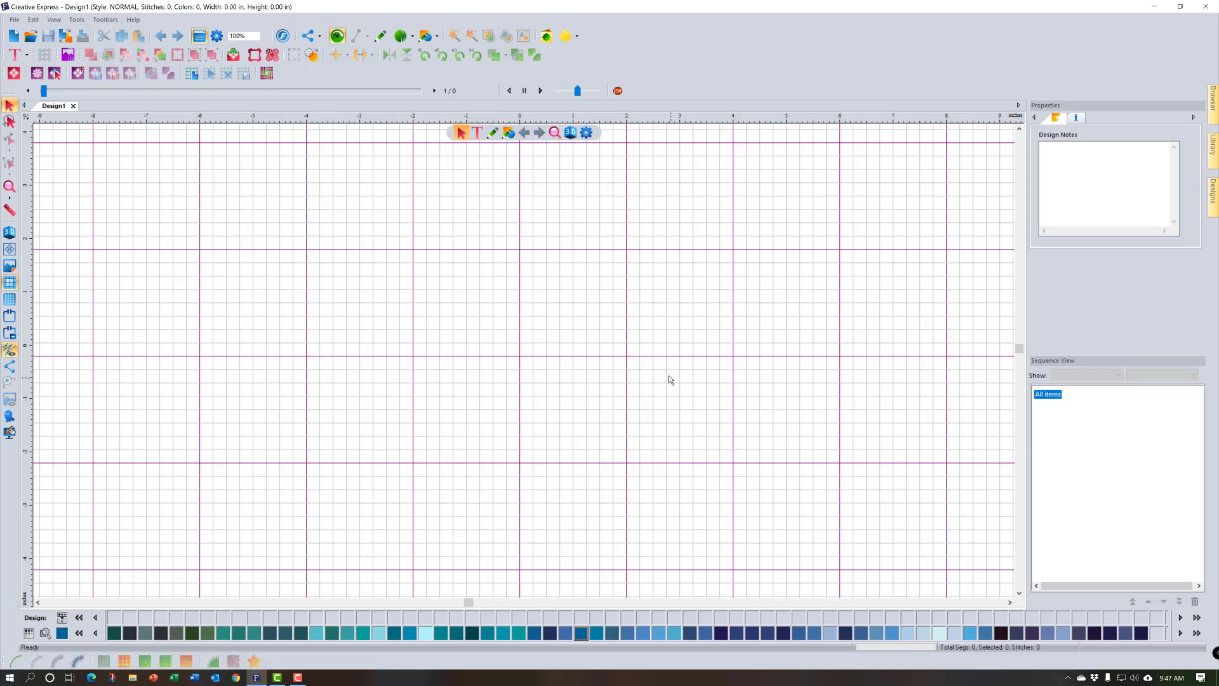
right_click(402, 120)
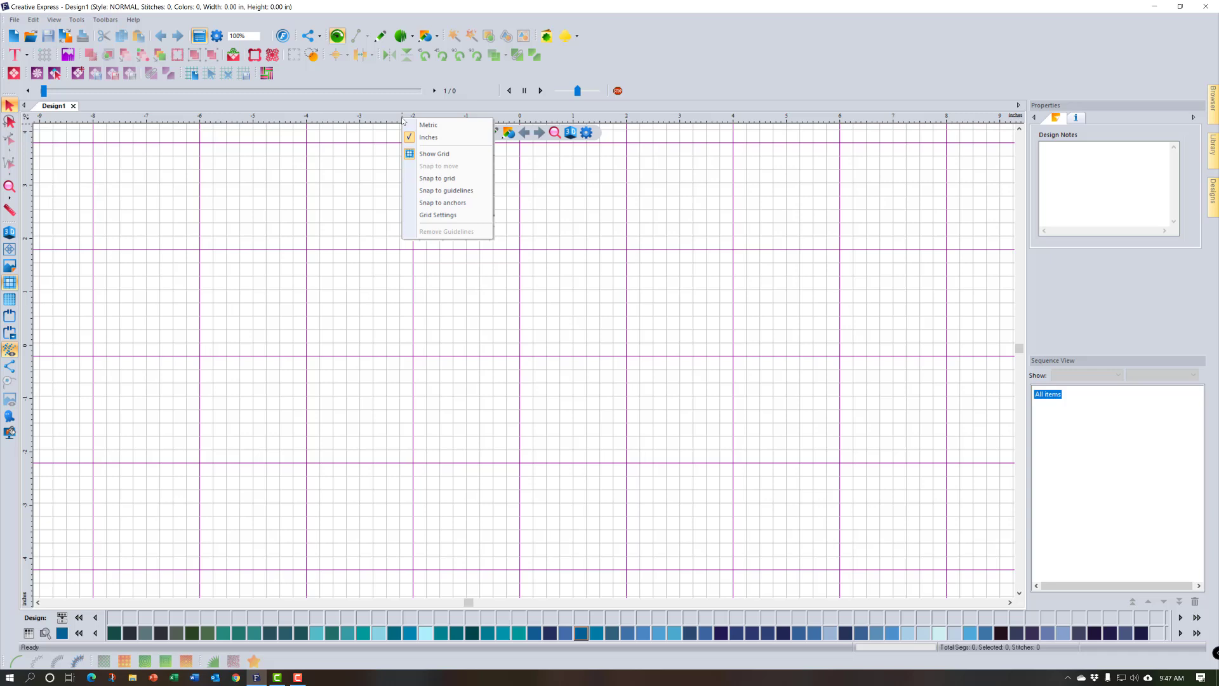
left_click(470, 216)
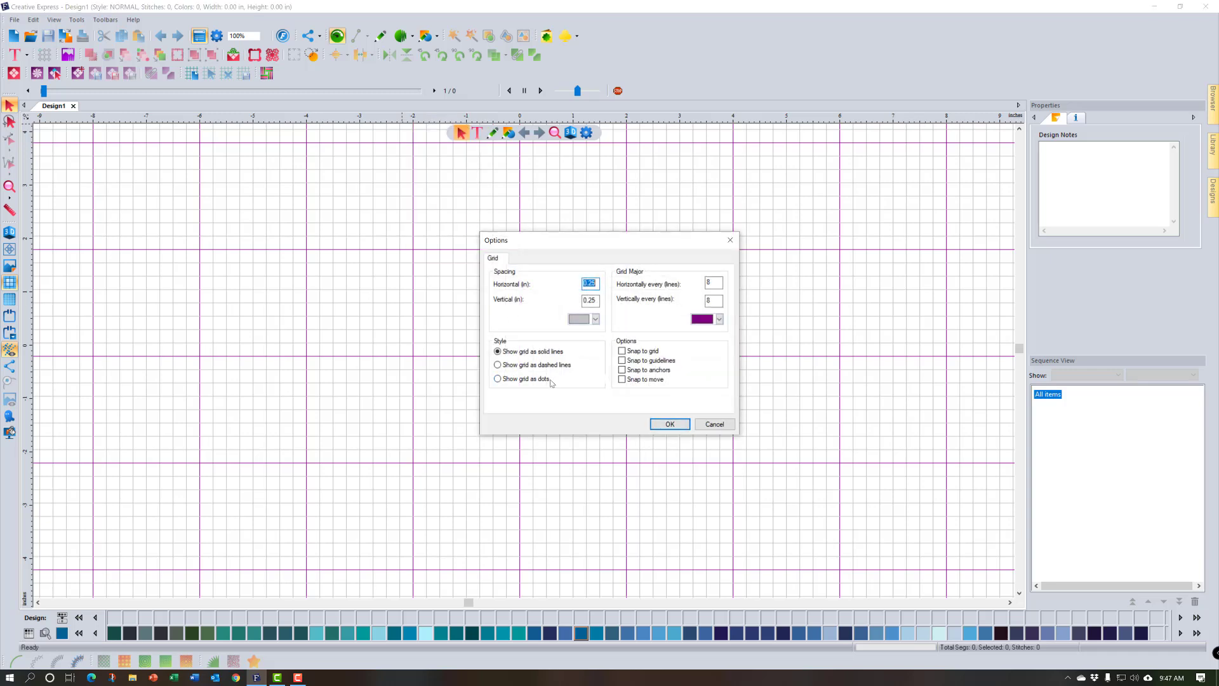
left_click(550, 380)
left_click(670, 424)
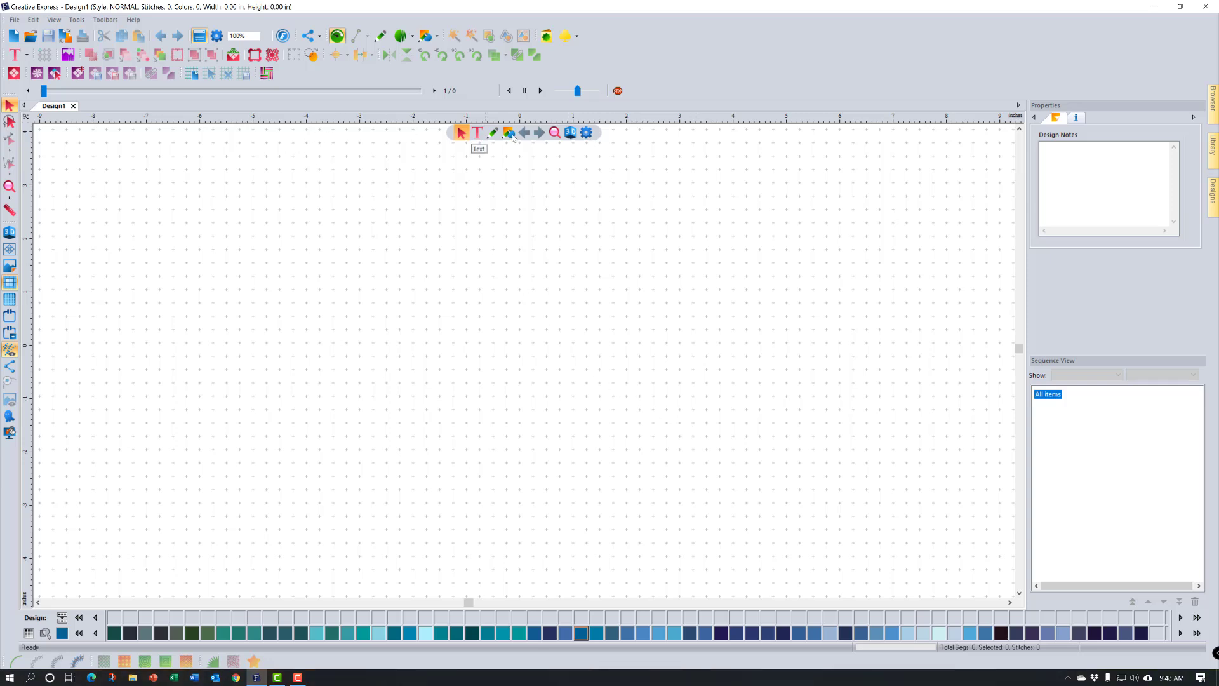
- Set the grid style to dashed lines in the grid settings
right_click(677, 122)
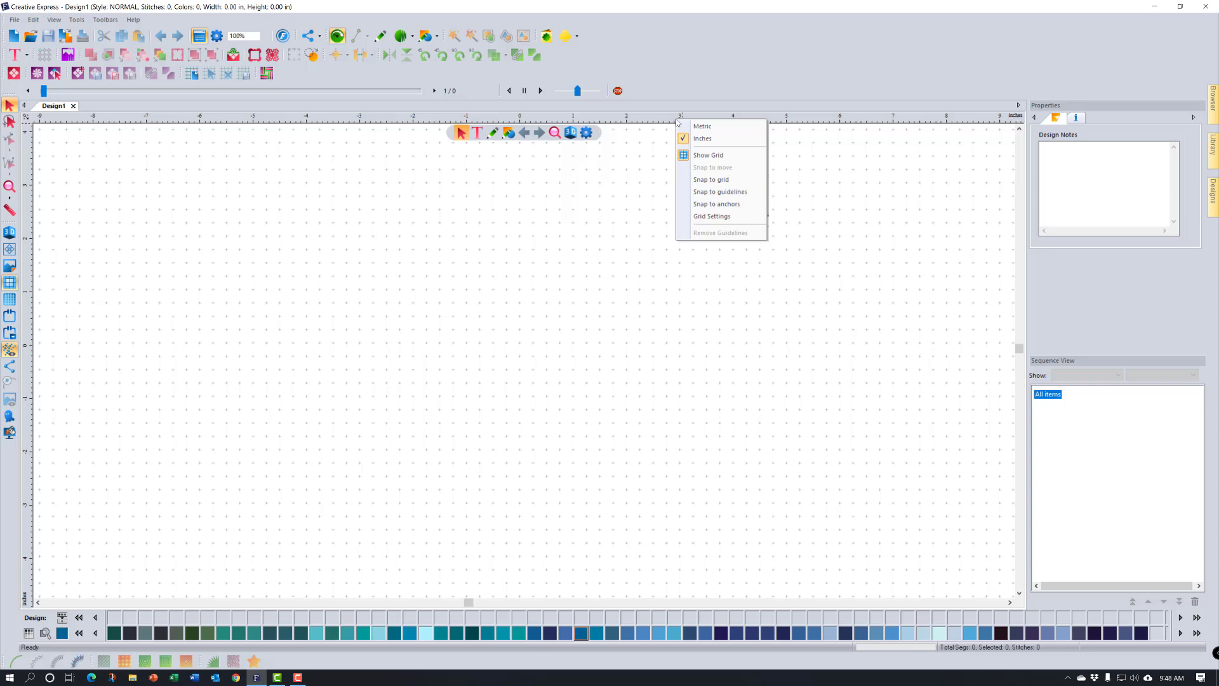
left_click(712, 216)
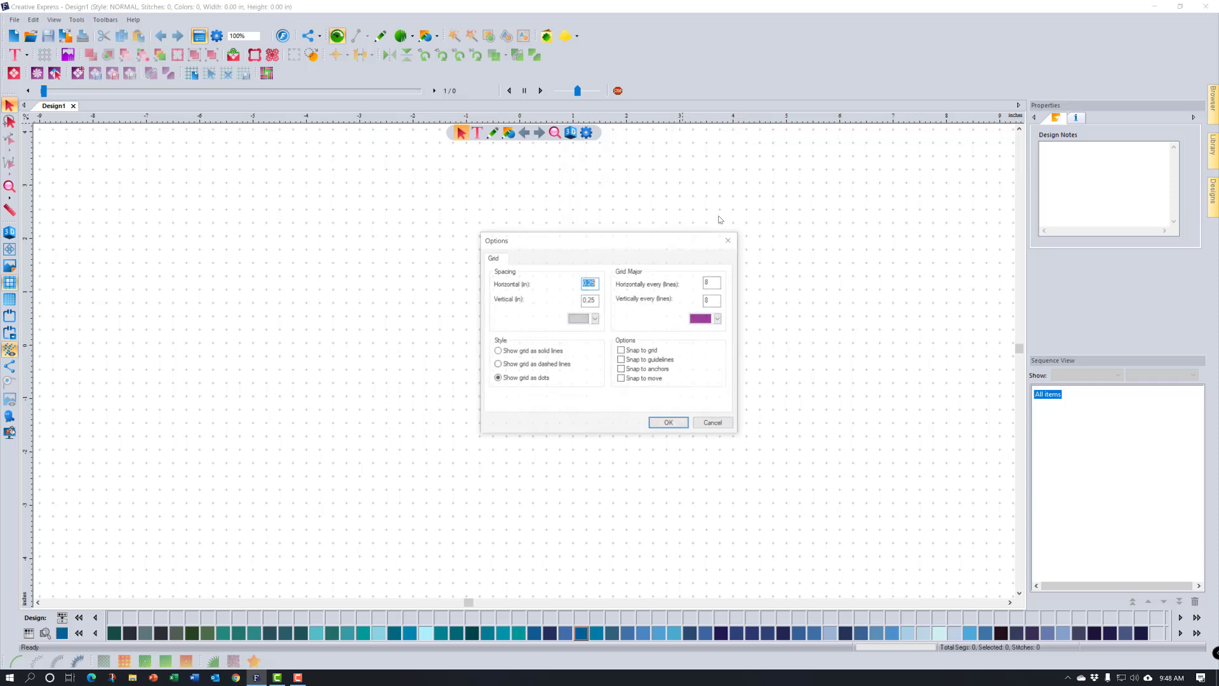
left_click(540, 365)
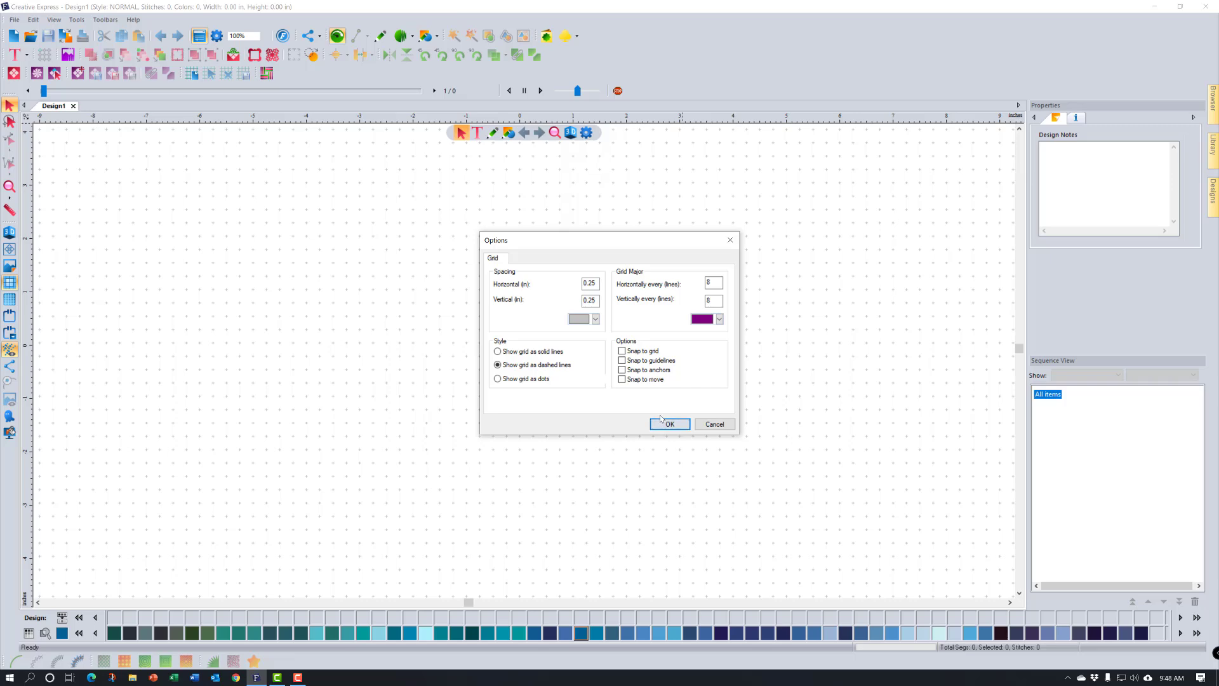
left_click(662, 420)
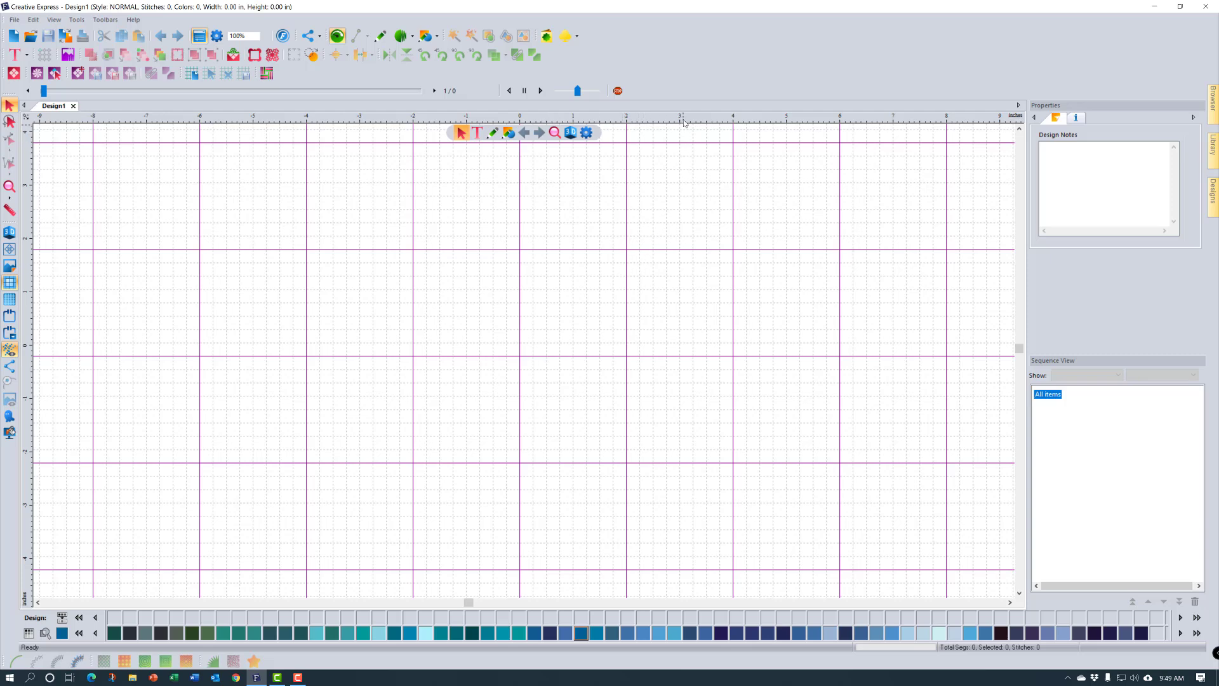
- Switch the rulers to metric units and set the horizontal and vertical grid spacing to 10 mm
right_click(684, 122)
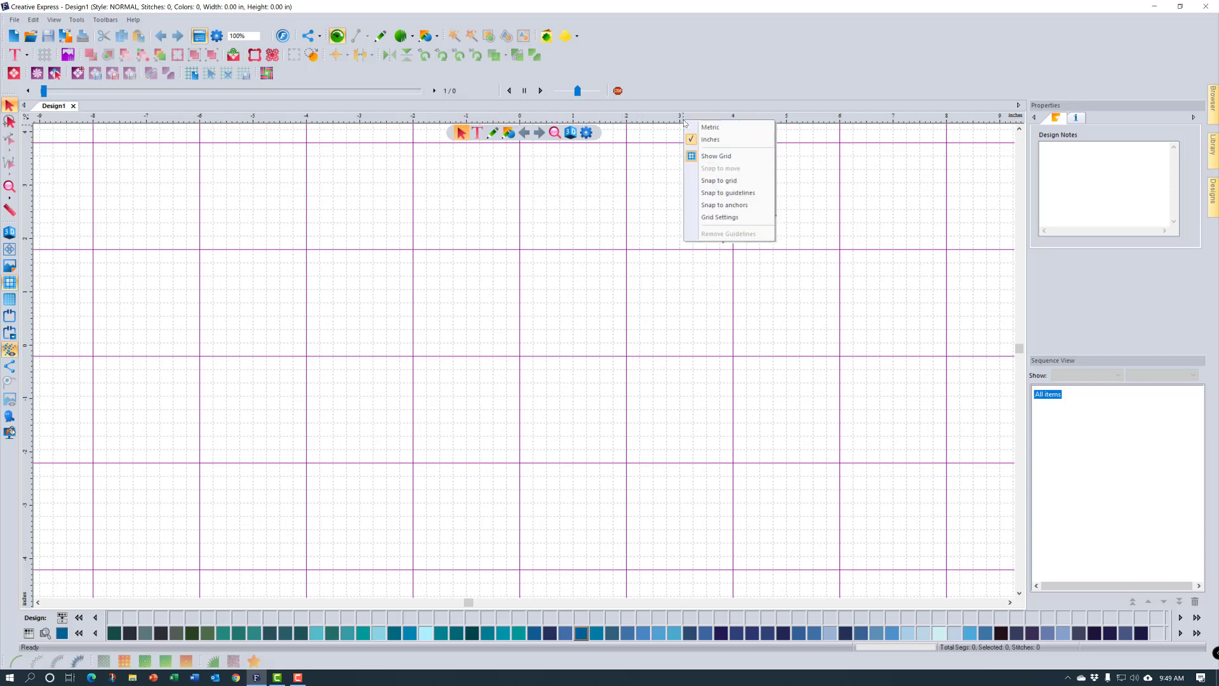
left_click(722, 129)
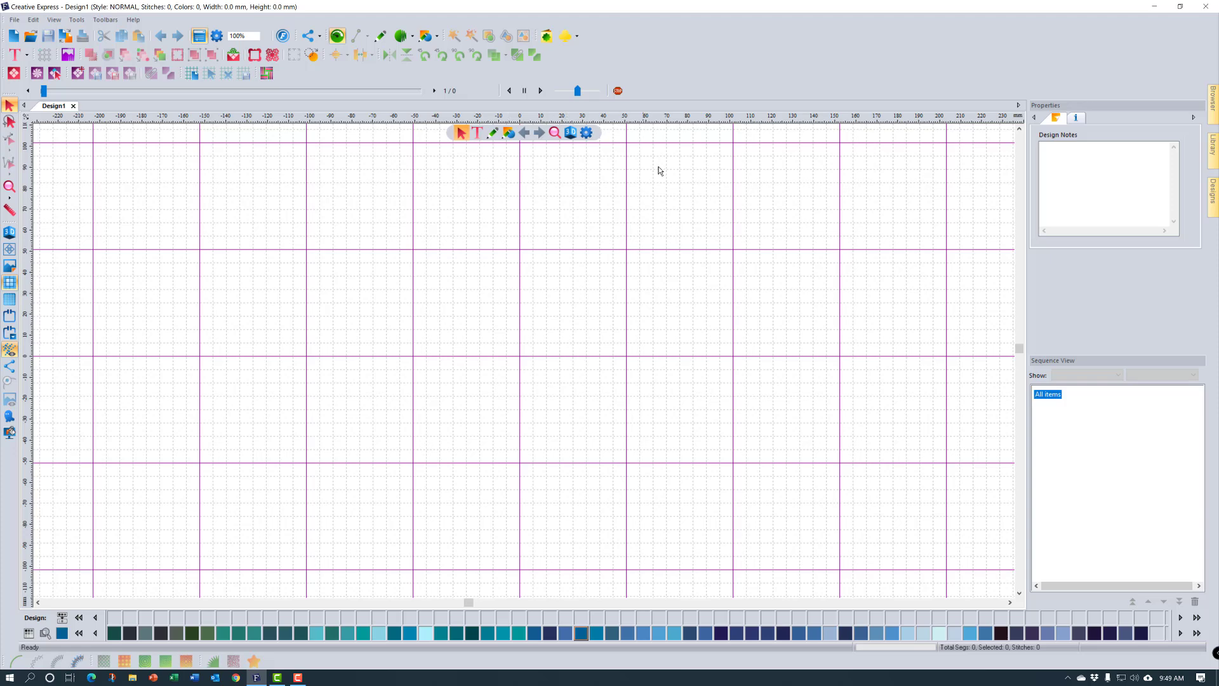
right_click(664, 117)
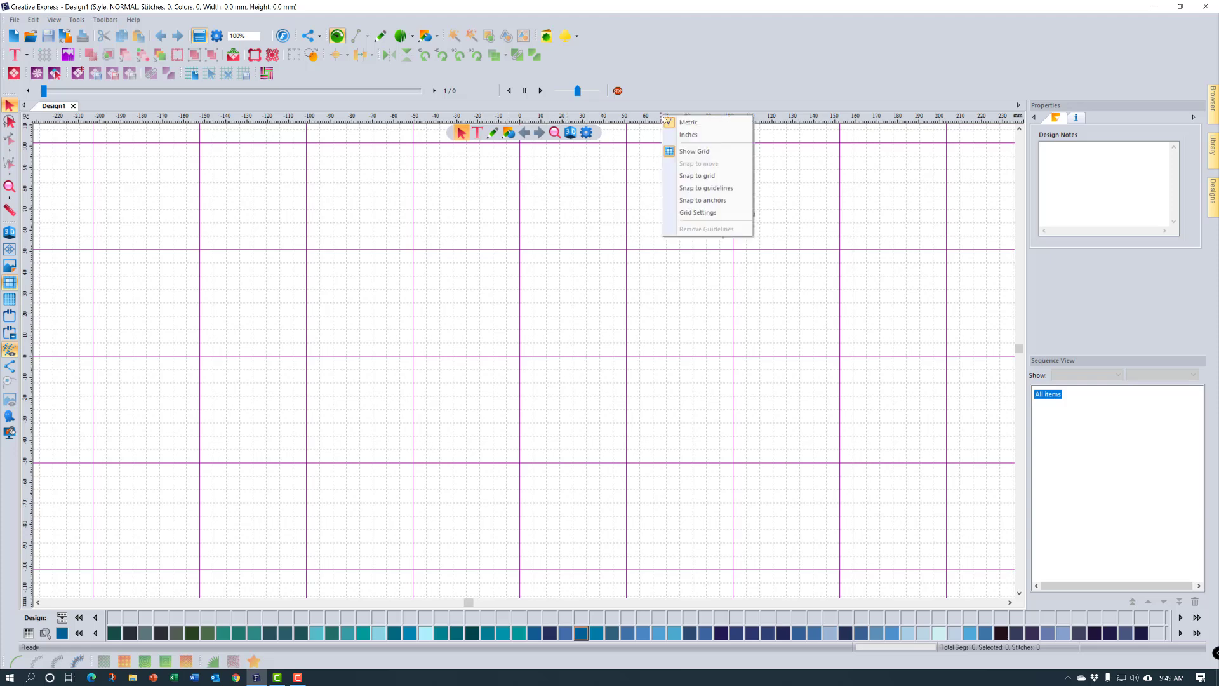
left_click(698, 213)
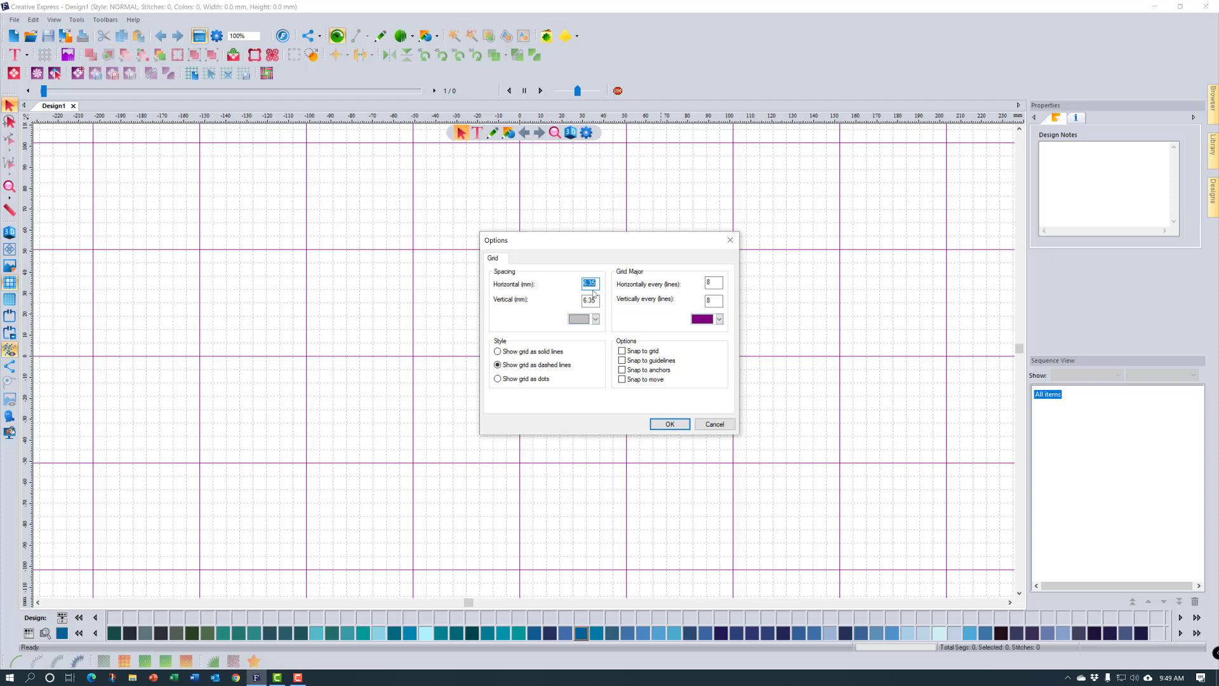
type("10")
key("Tab")
type("10")
left_click(657, 423)
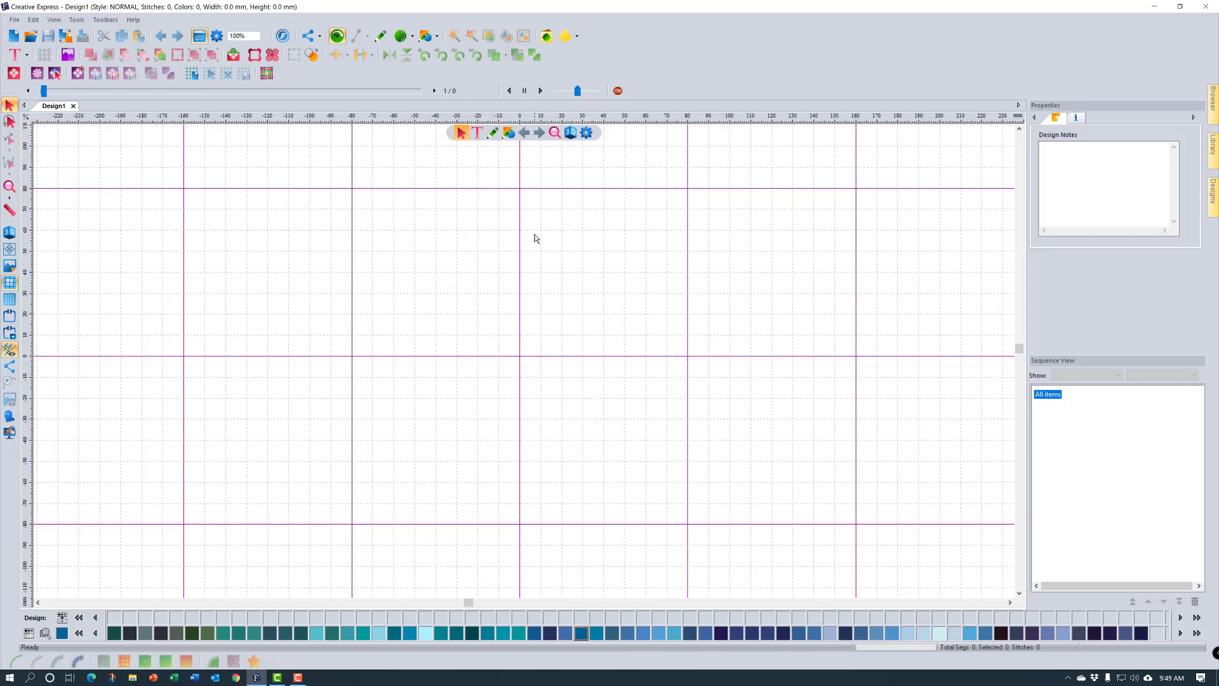
- Switch the rulers to inches and set the horizontal and vertical grid spacing to 0.25 in
right_click(727, 120)
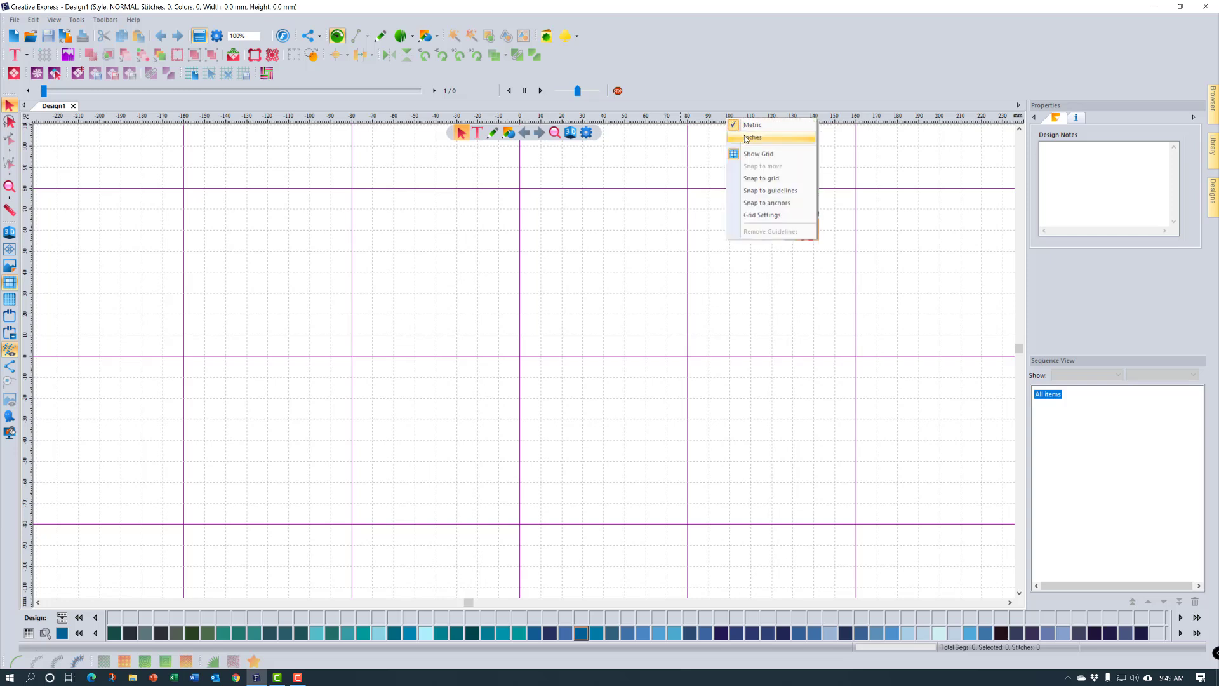
left_click(744, 136)
right_click(684, 115)
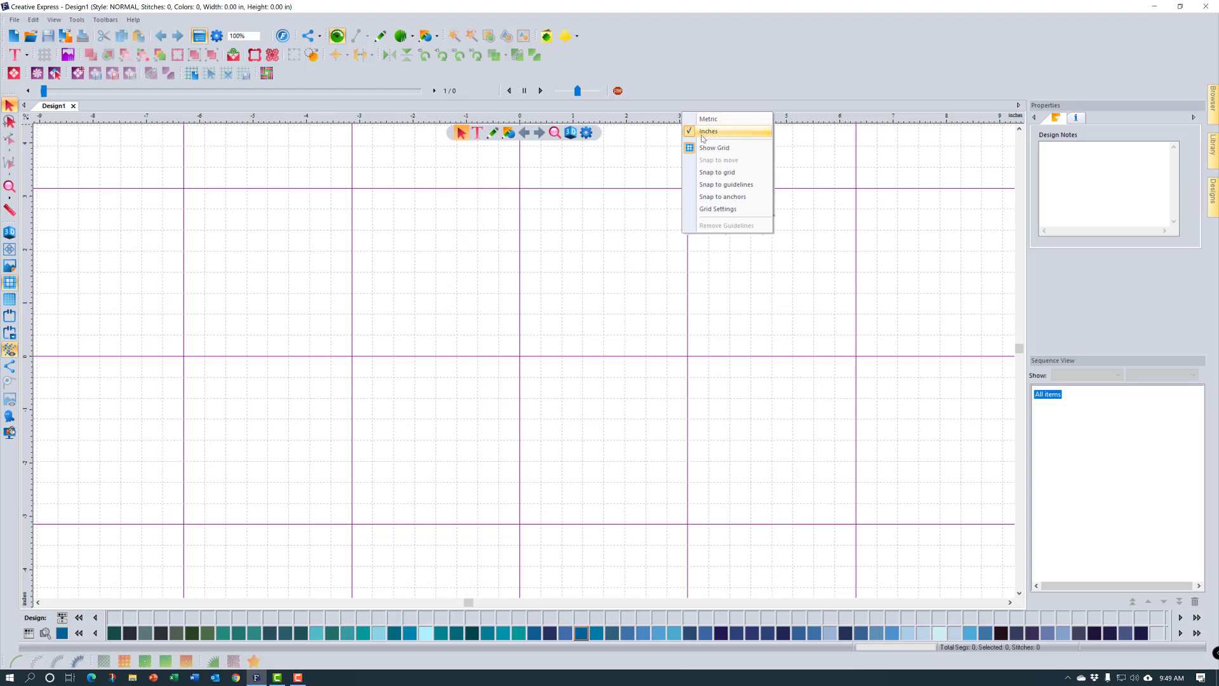
left_click(718, 209)
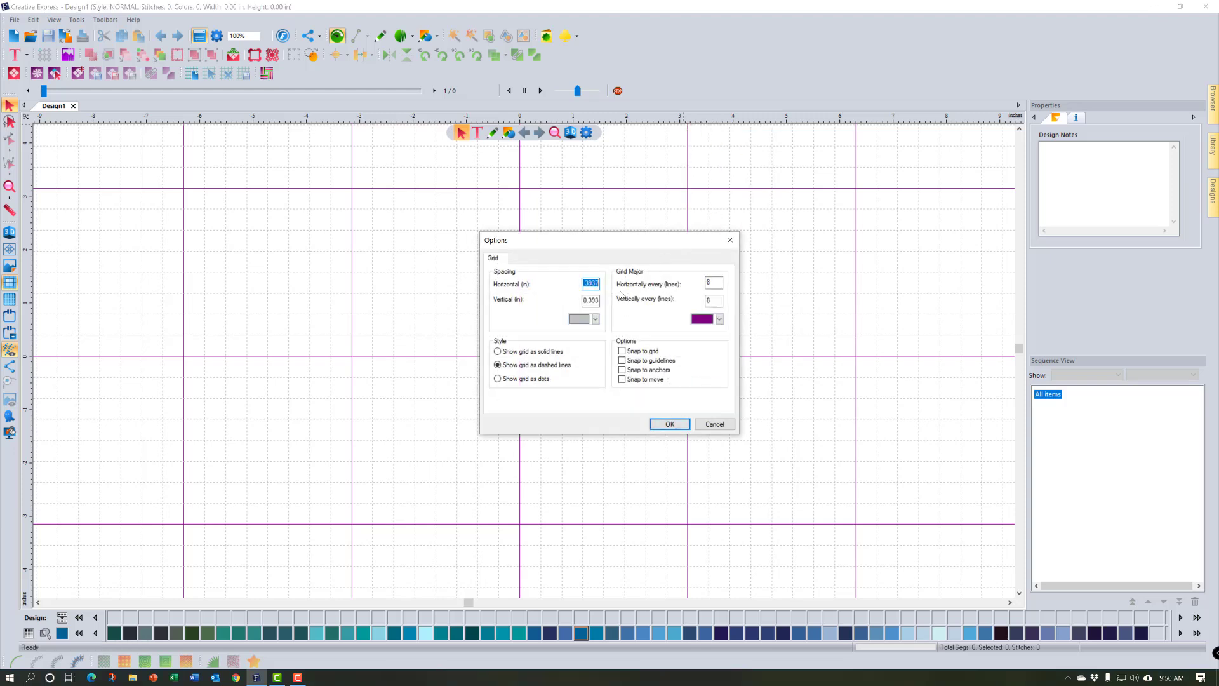
type(".25")
key("Tab")
type(".25")
left_click(670, 424)
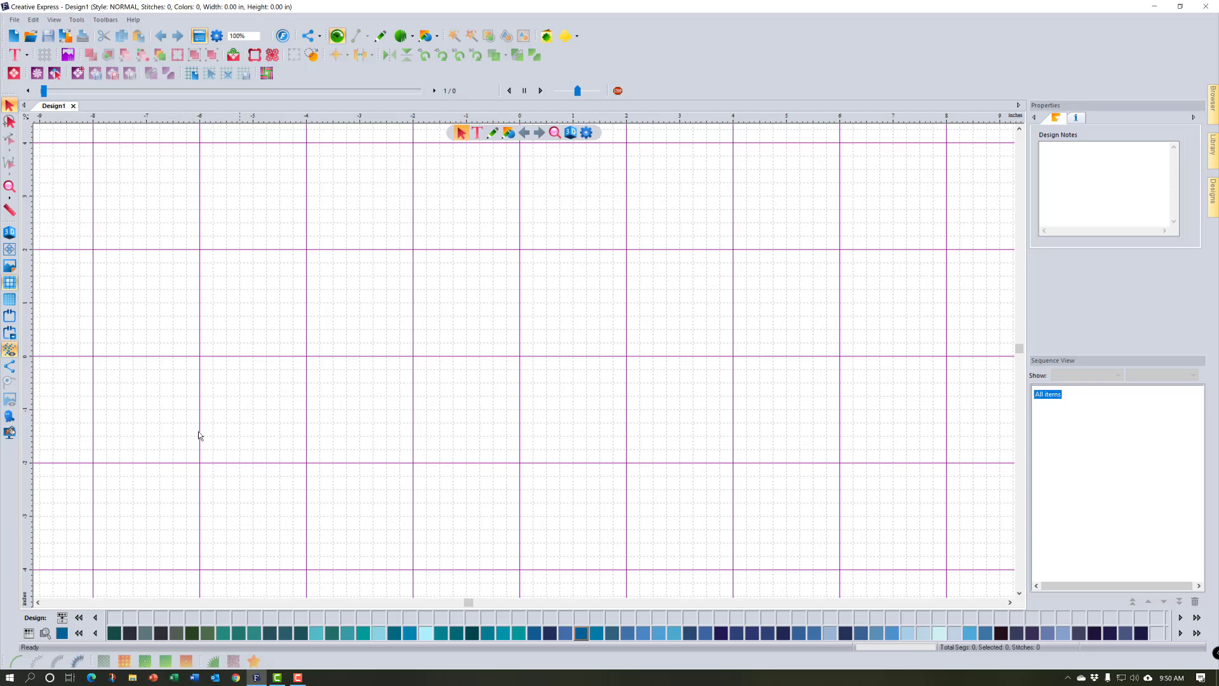
- Show the cutting mat in the Design1 workspace
left_click(10, 299)
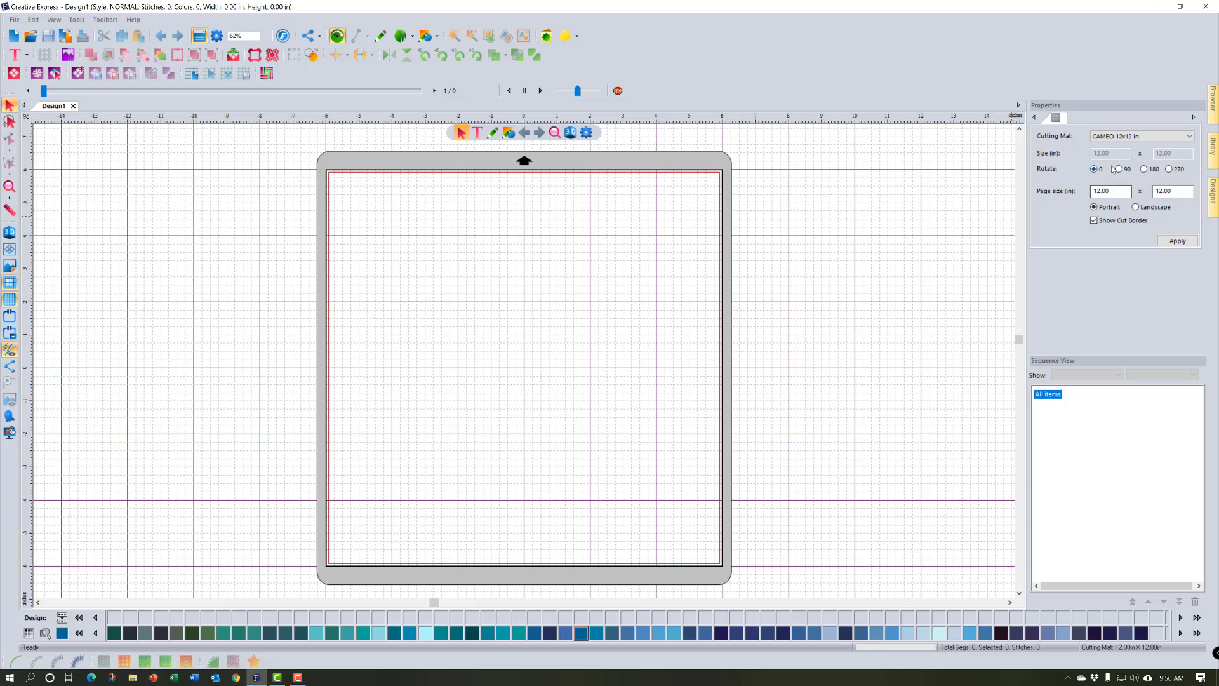
- Check the available cutting mat presets and hide the cutting mat, keeping the grid shown
left_click(1187, 137)
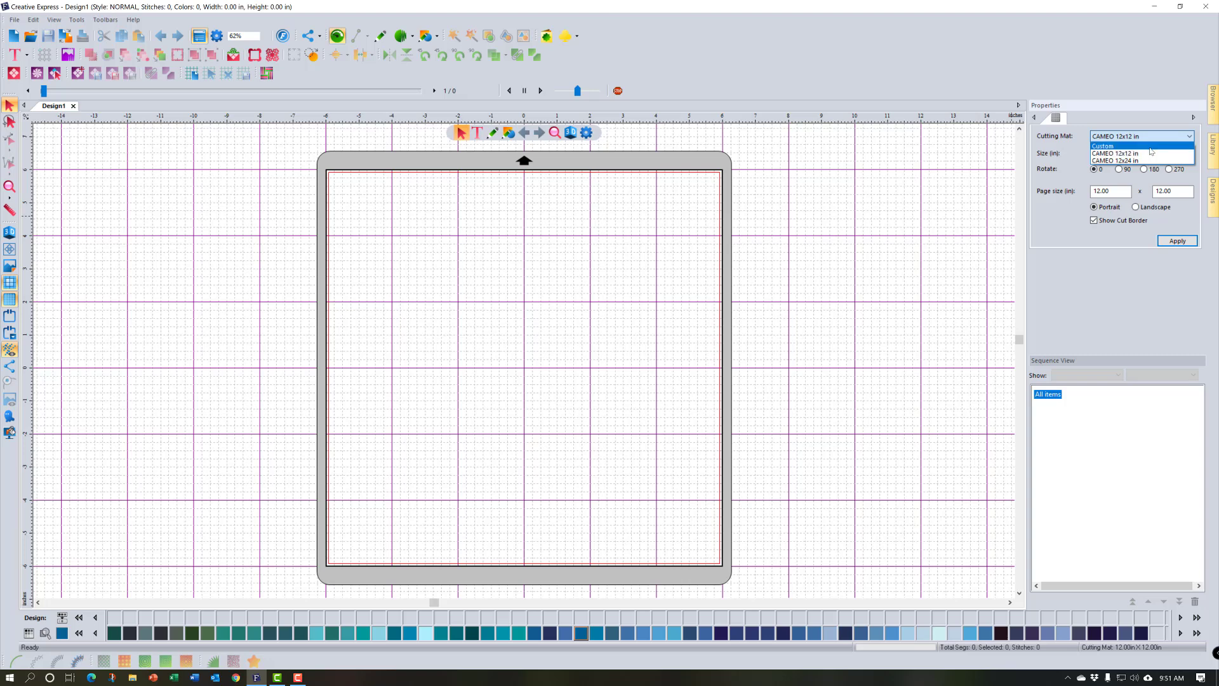
left_click(1112, 272)
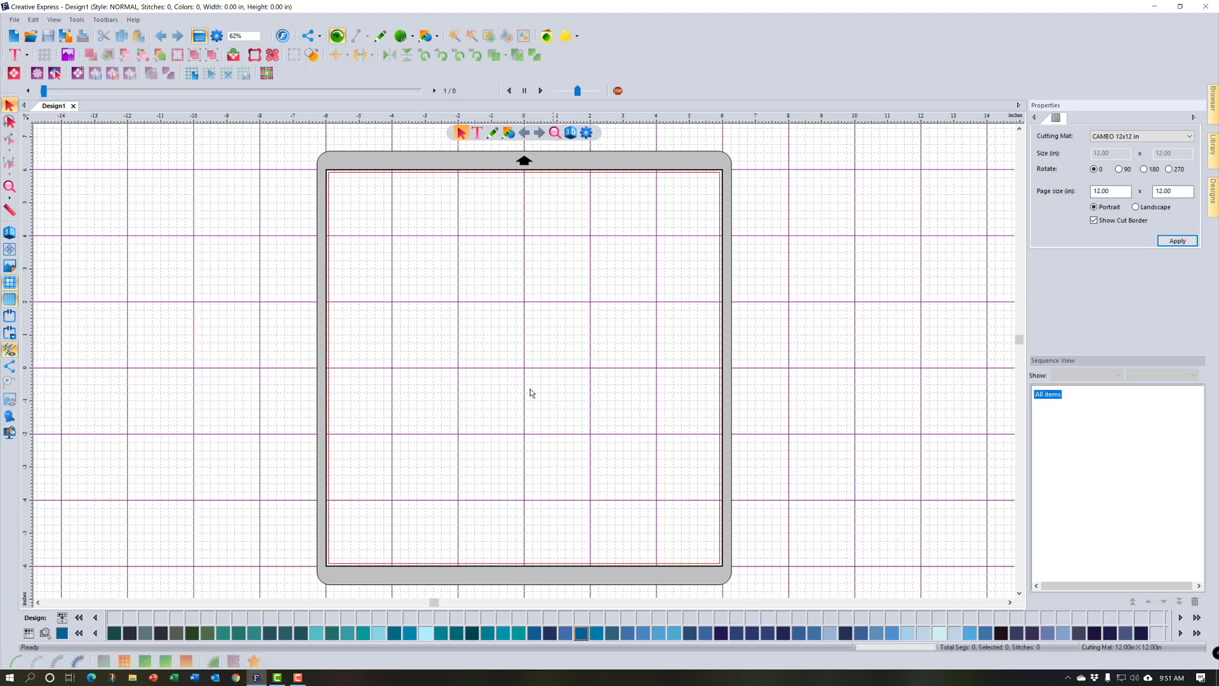
left_click(10, 304)
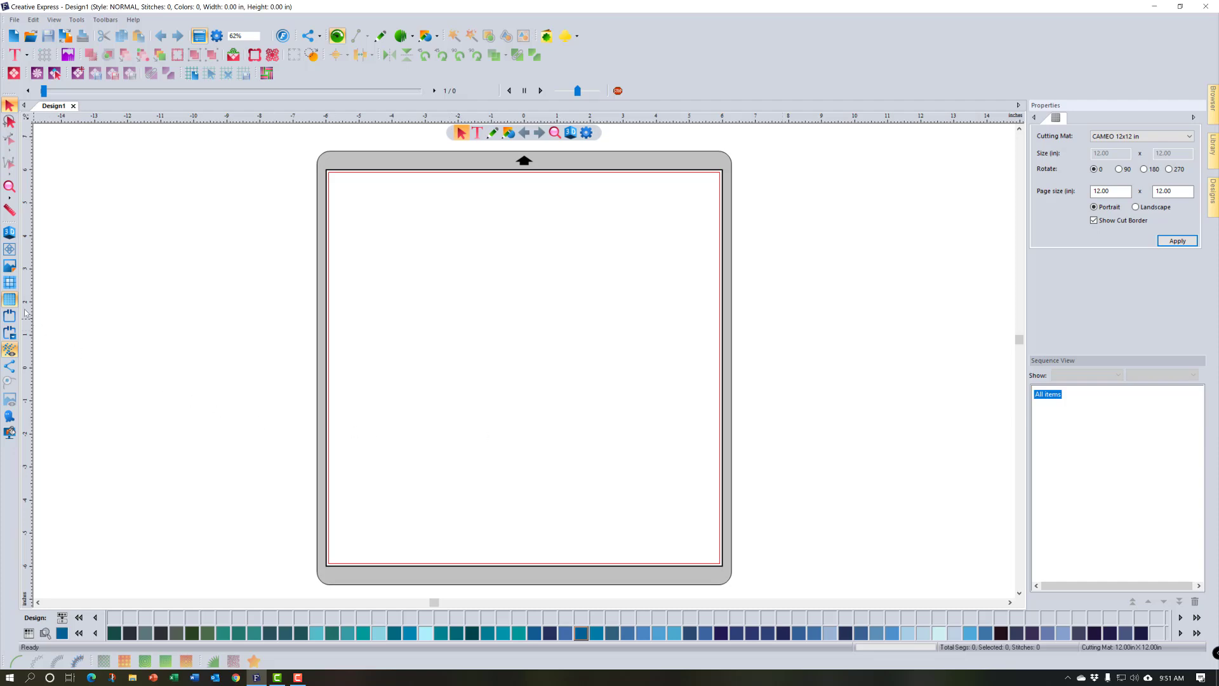
left_click(10, 283)
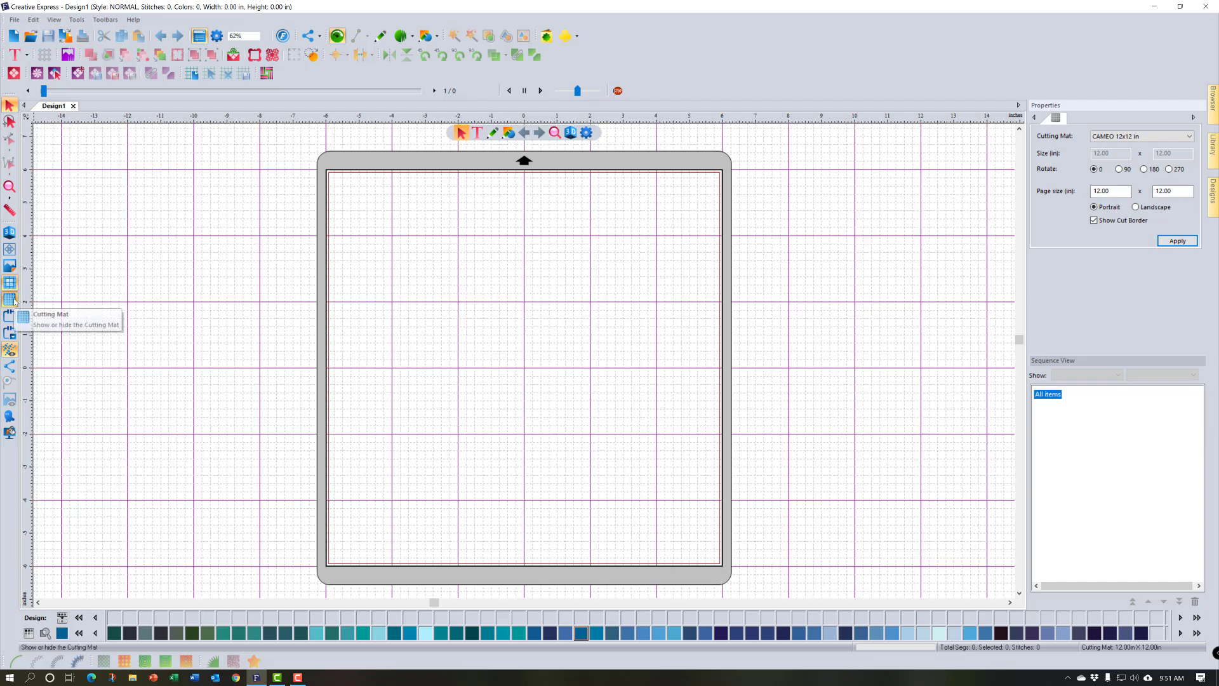
left_click(9, 299)
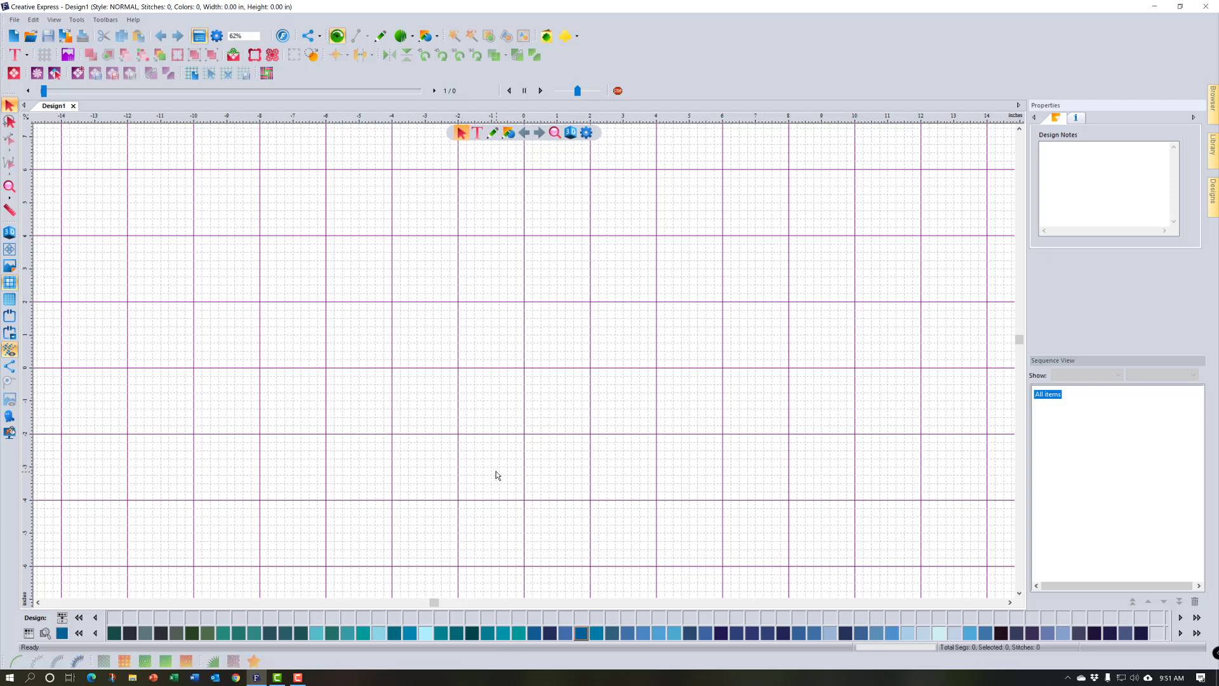
- Turn on snap to grid in the grid settings
right_click(661, 122)
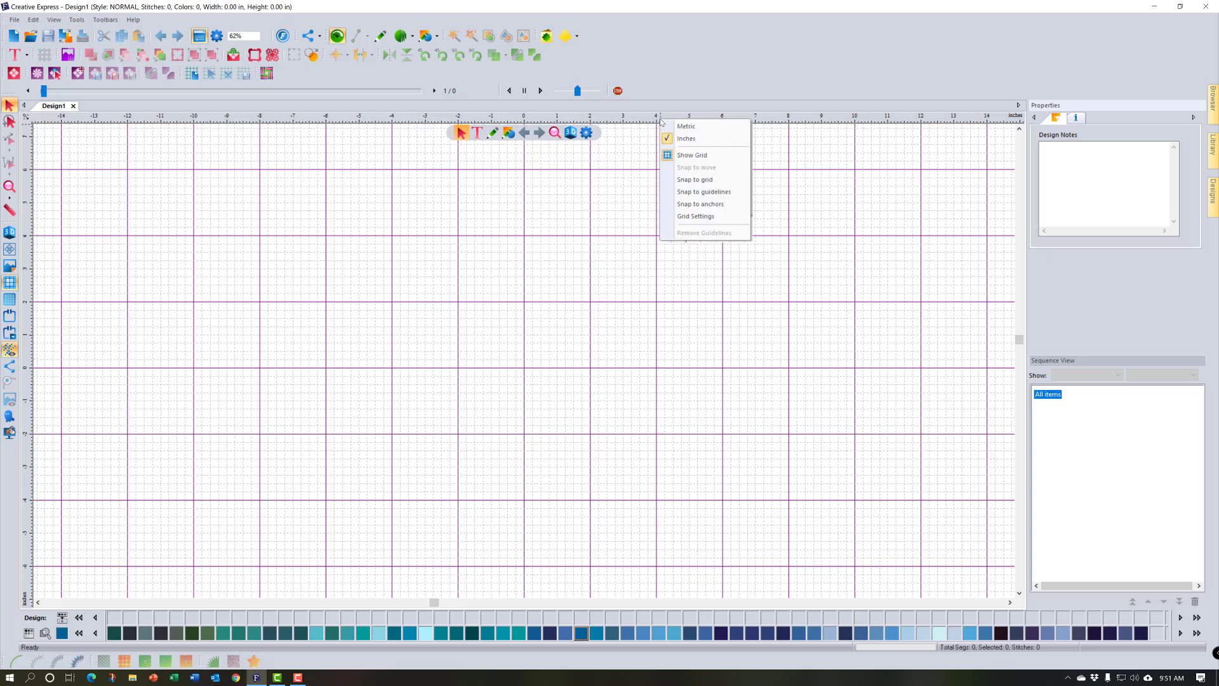
left_click(696, 218)
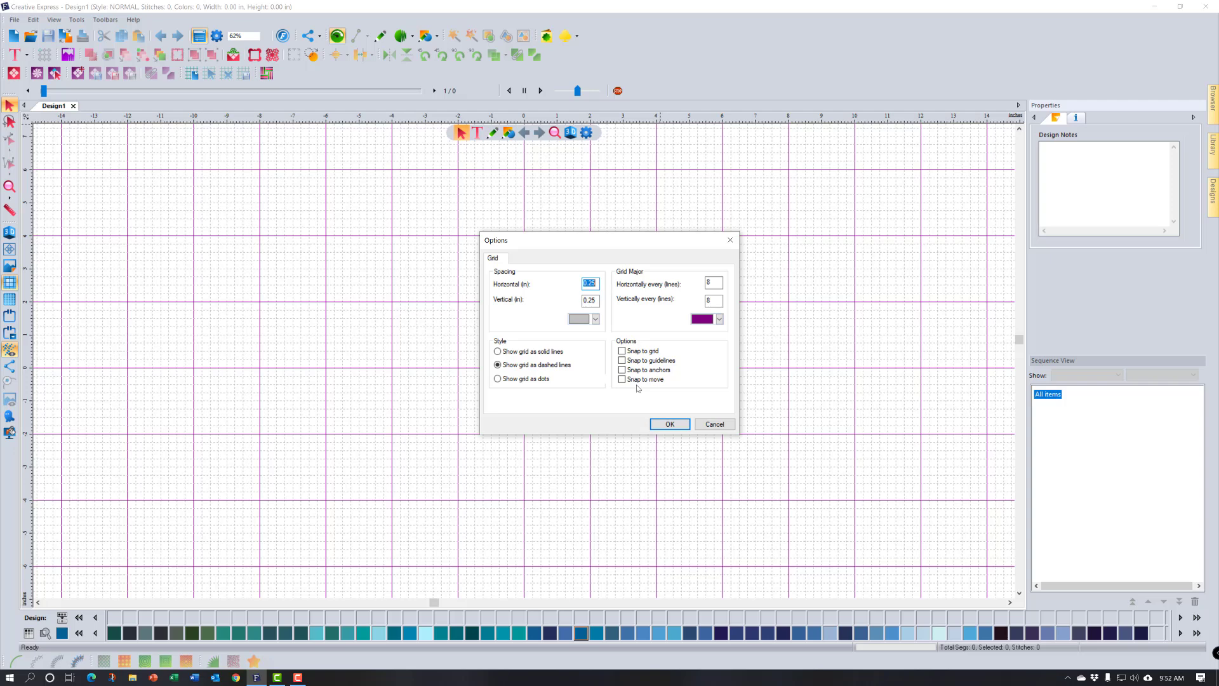
left_click(623, 352)
left_click(675, 426)
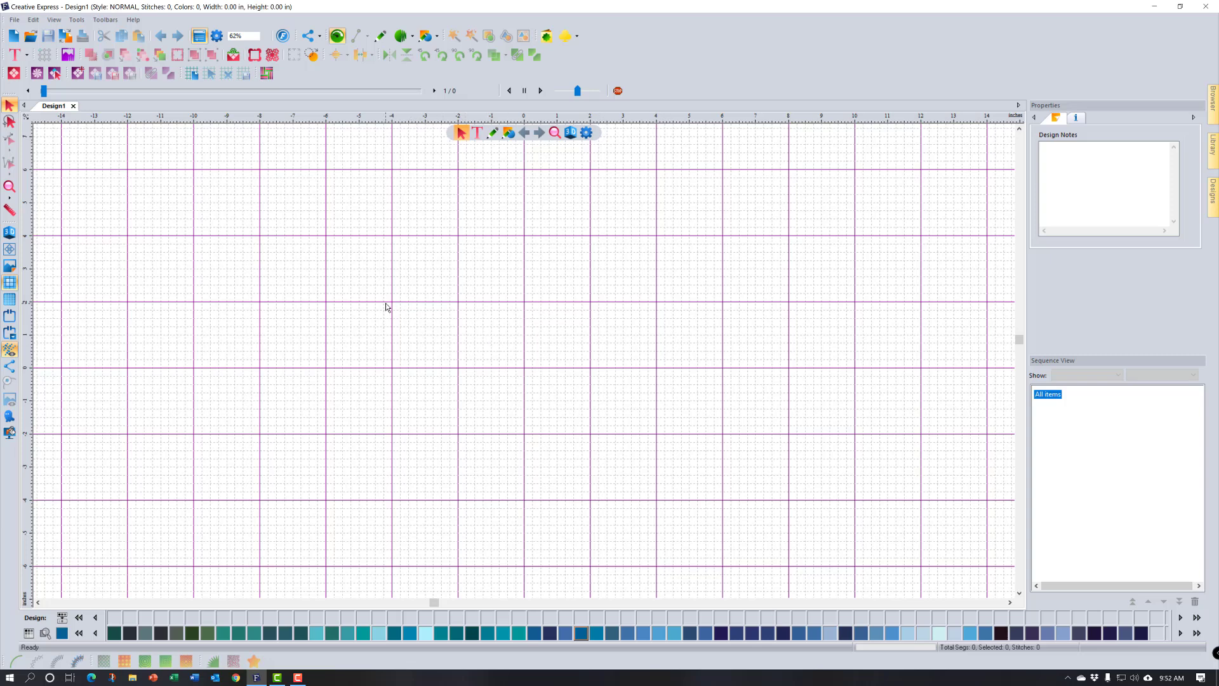
- At 200% zoom, draw a closed downward-pointing artwork triangle about 1 in wide and 0.75 in high on the grid intersections
left_click(263, 38)
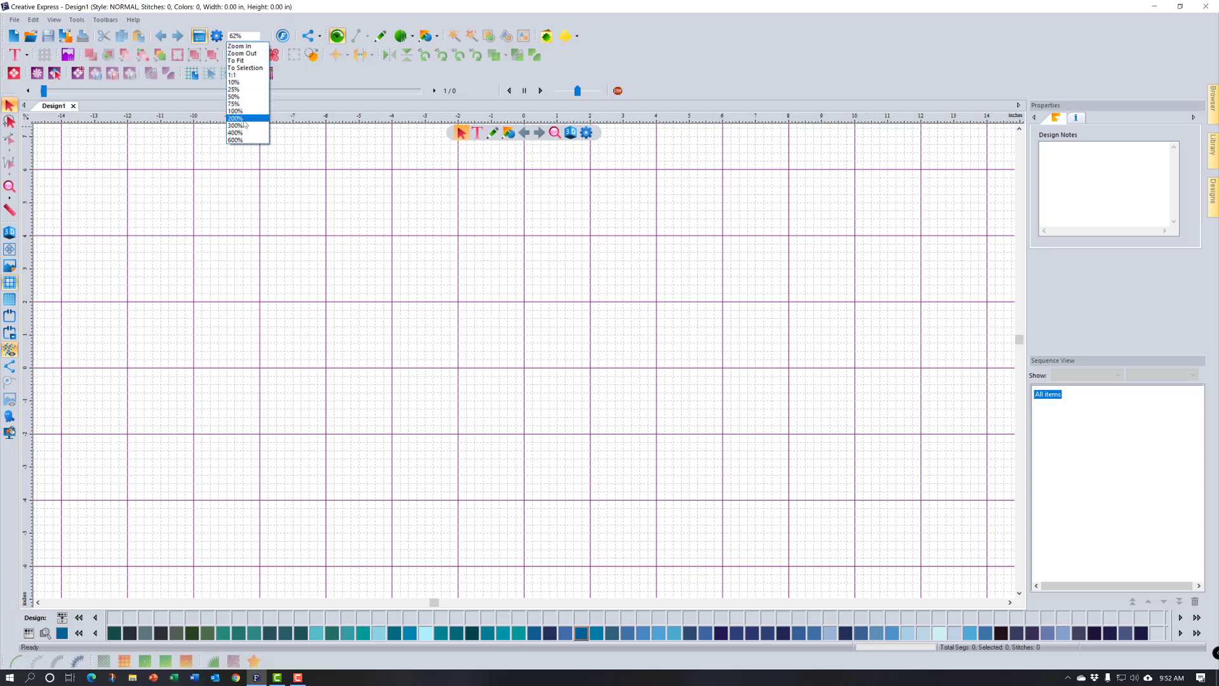
left_click(235, 118)
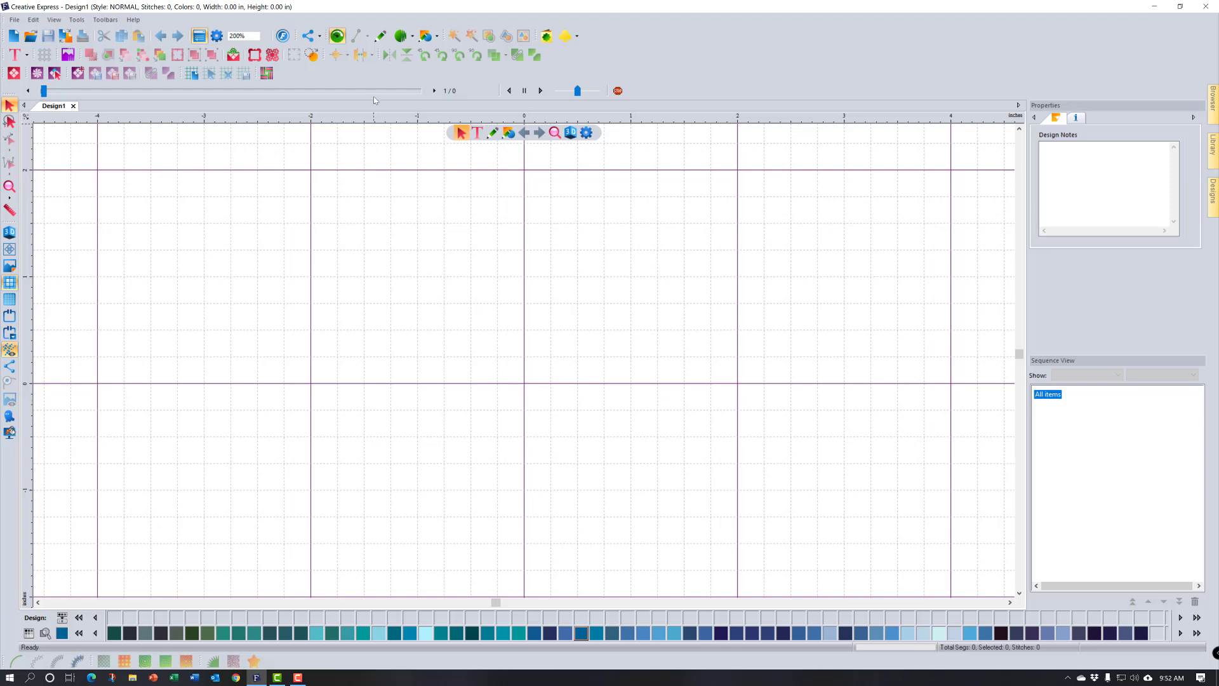
left_click(387, 39)
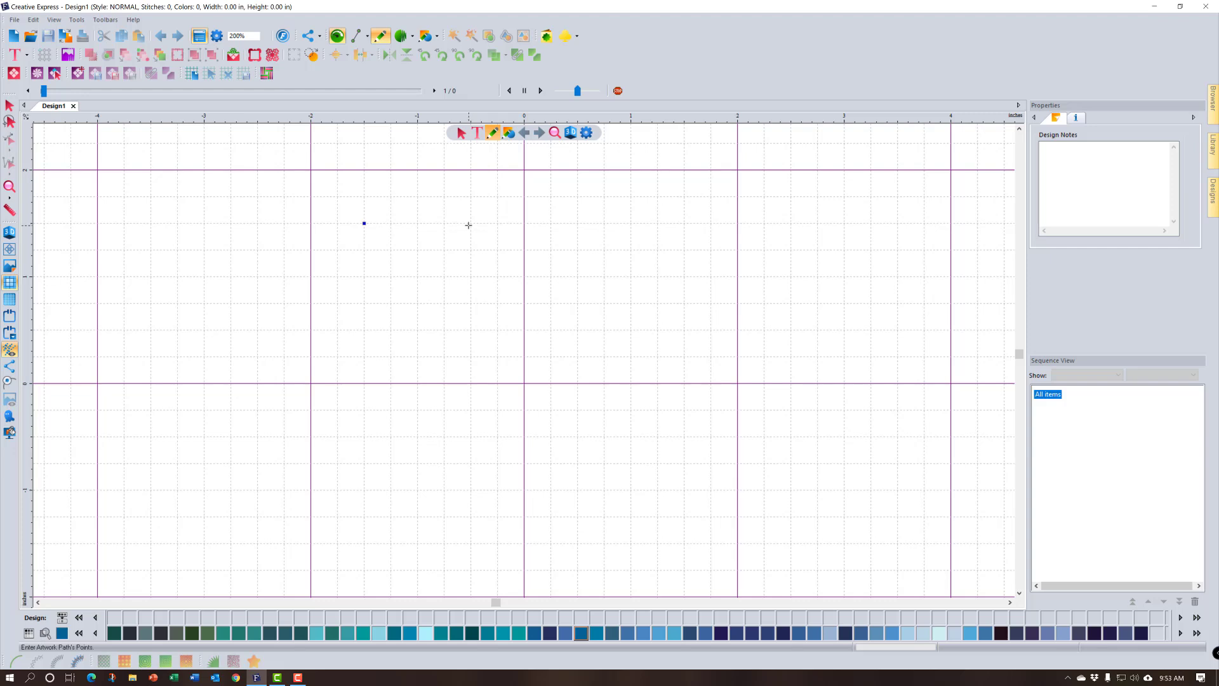
left_click(470, 224)
left_click(417, 303)
left_click(365, 223)
key("Return")
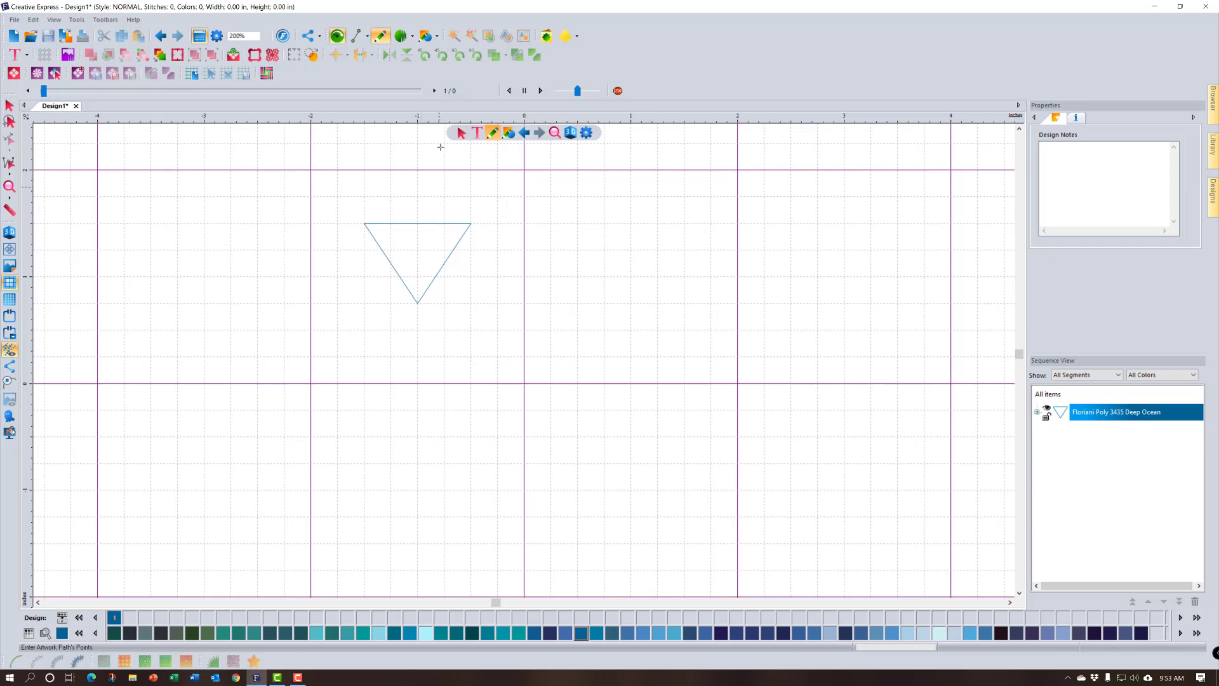
- Turn off snap to grid for the workspace
right_click(437, 118)
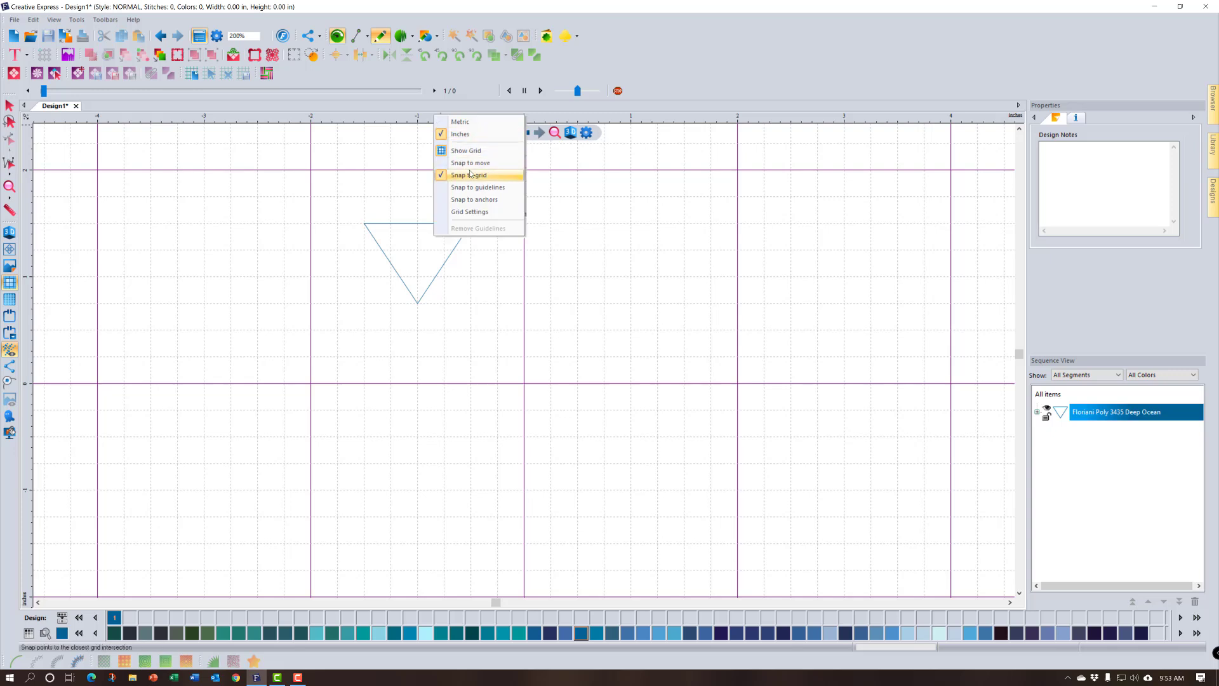
left_click(470, 174)
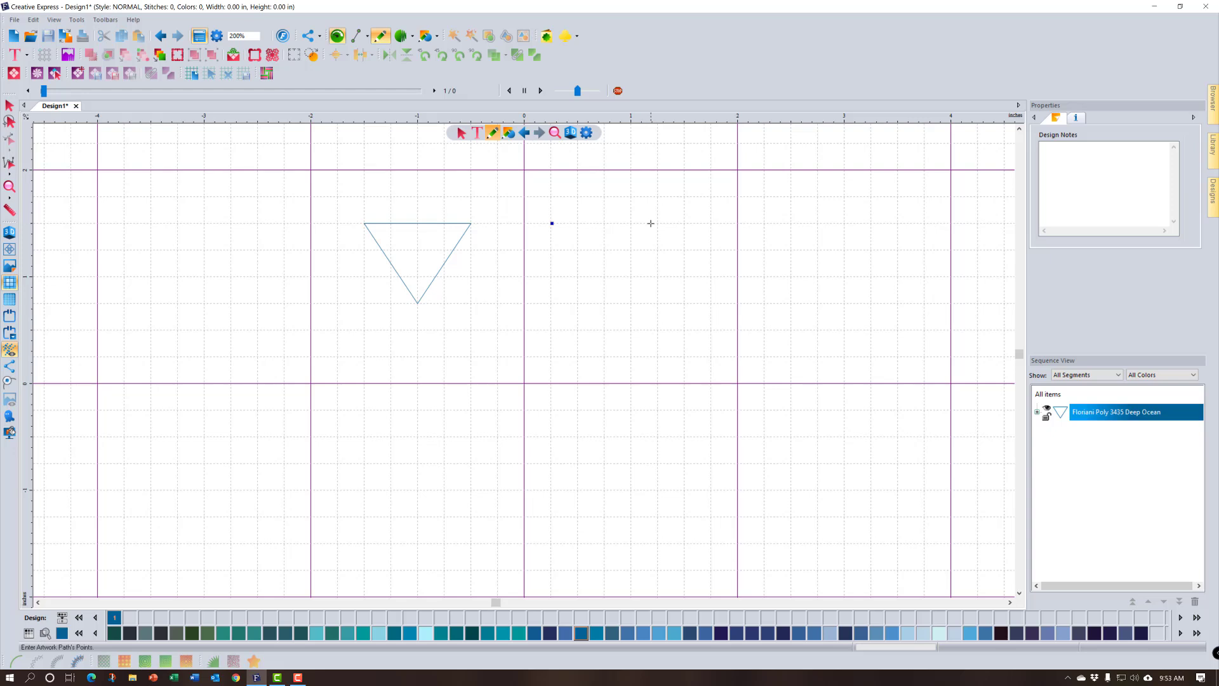
- Draw a second artwork triangle freehand to the right of the first one without snapping, and undo it
left_click(655, 226)
left_click(613, 288)
left_click(557, 233)
key("Return")
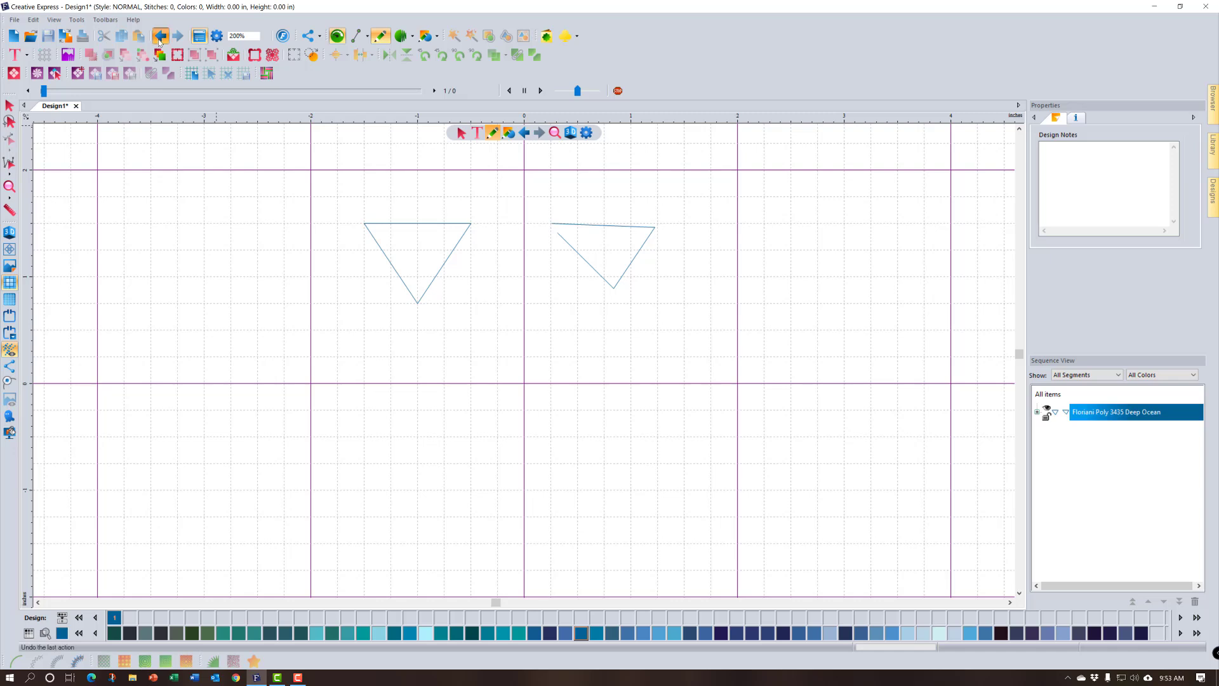
left_click(160, 35)
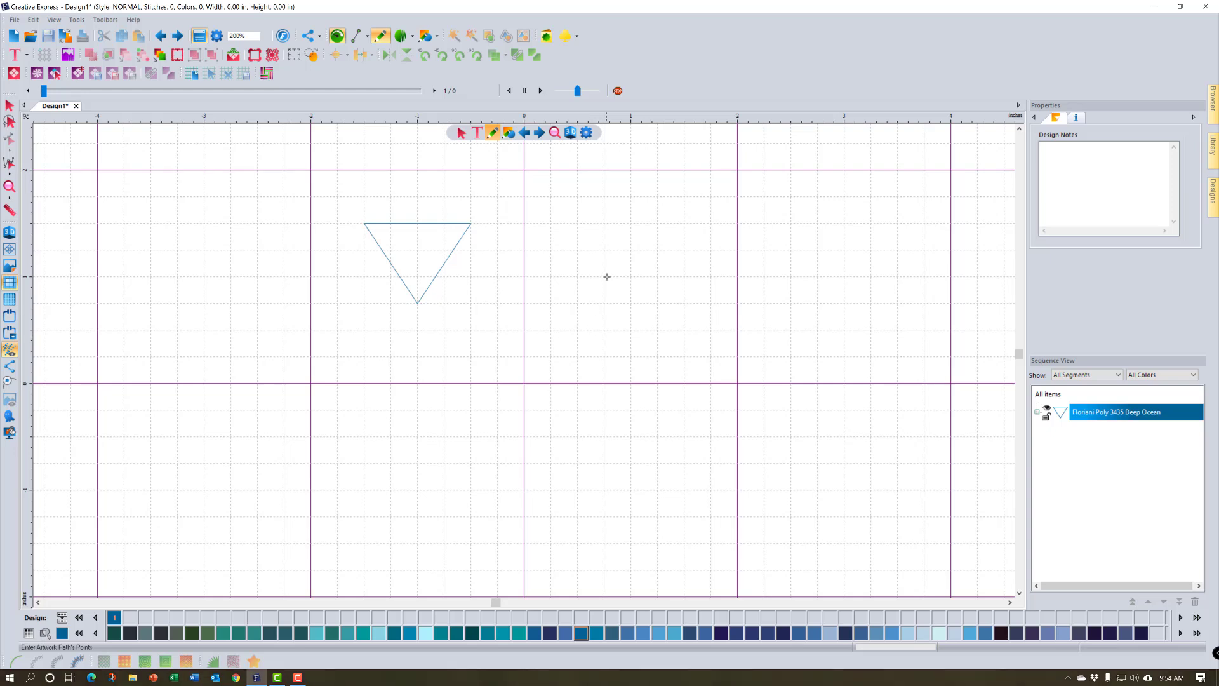
- Place a horizontal guideline about 0.4 in above the origin and a vertical guideline about 0.6 in to its right
right_click(666, 119)
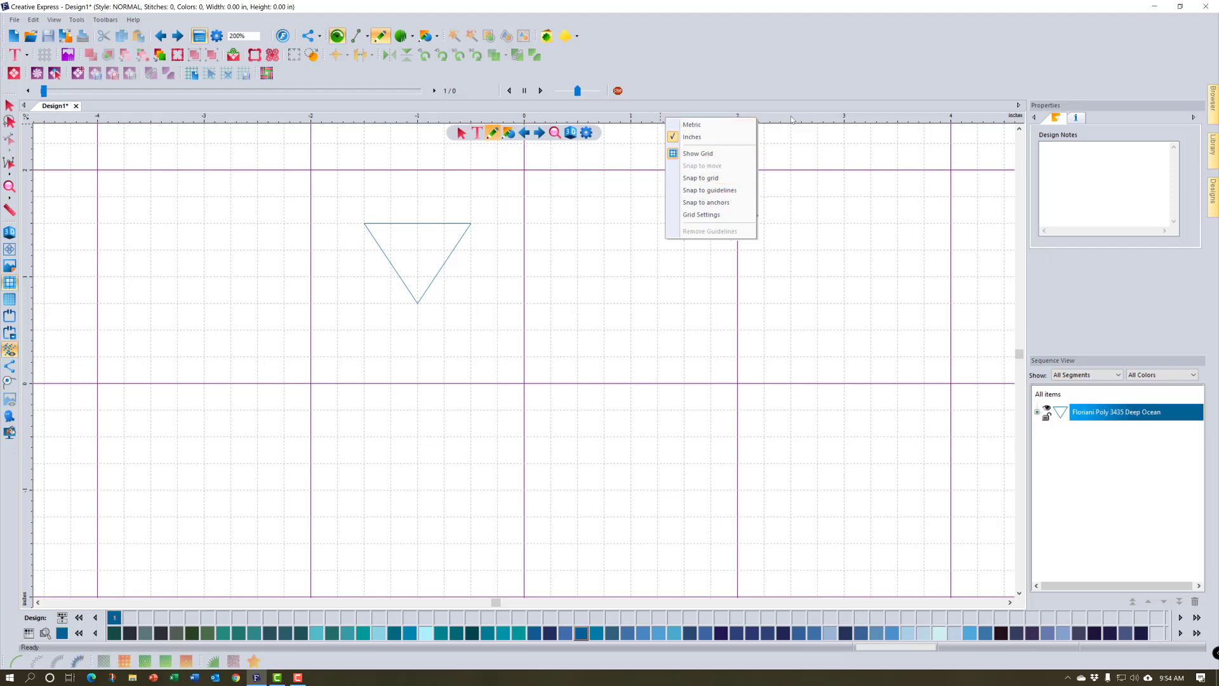
left_click(777, 219)
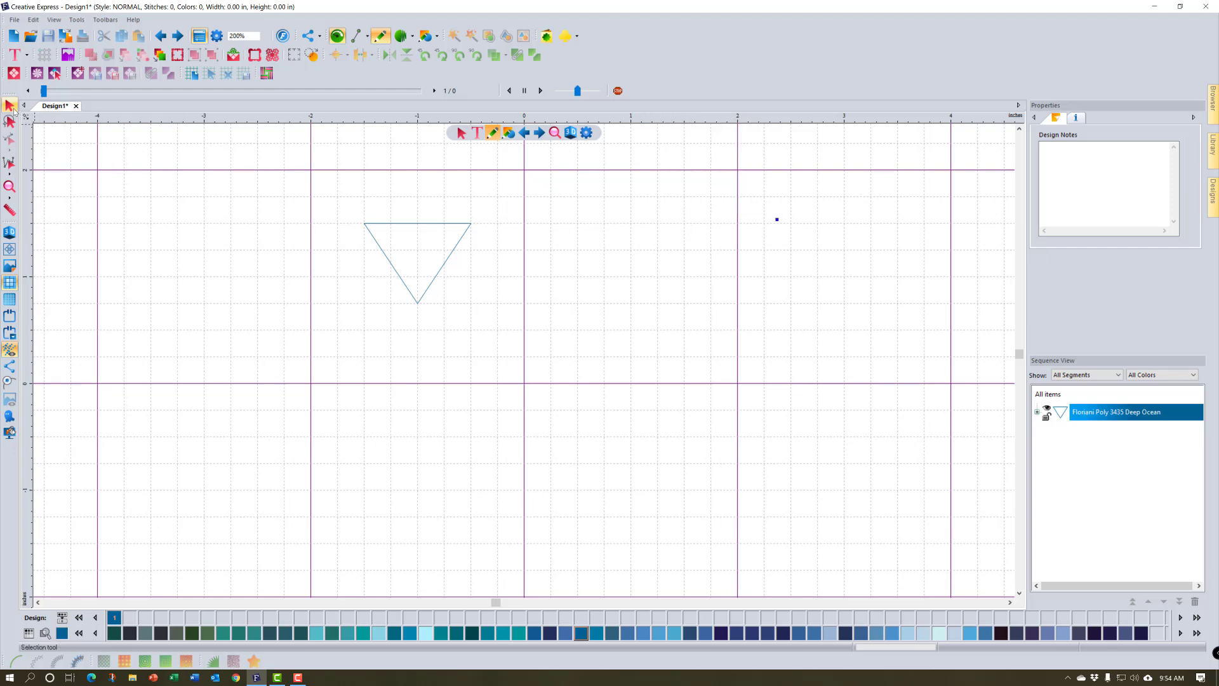
left_click(9, 105)
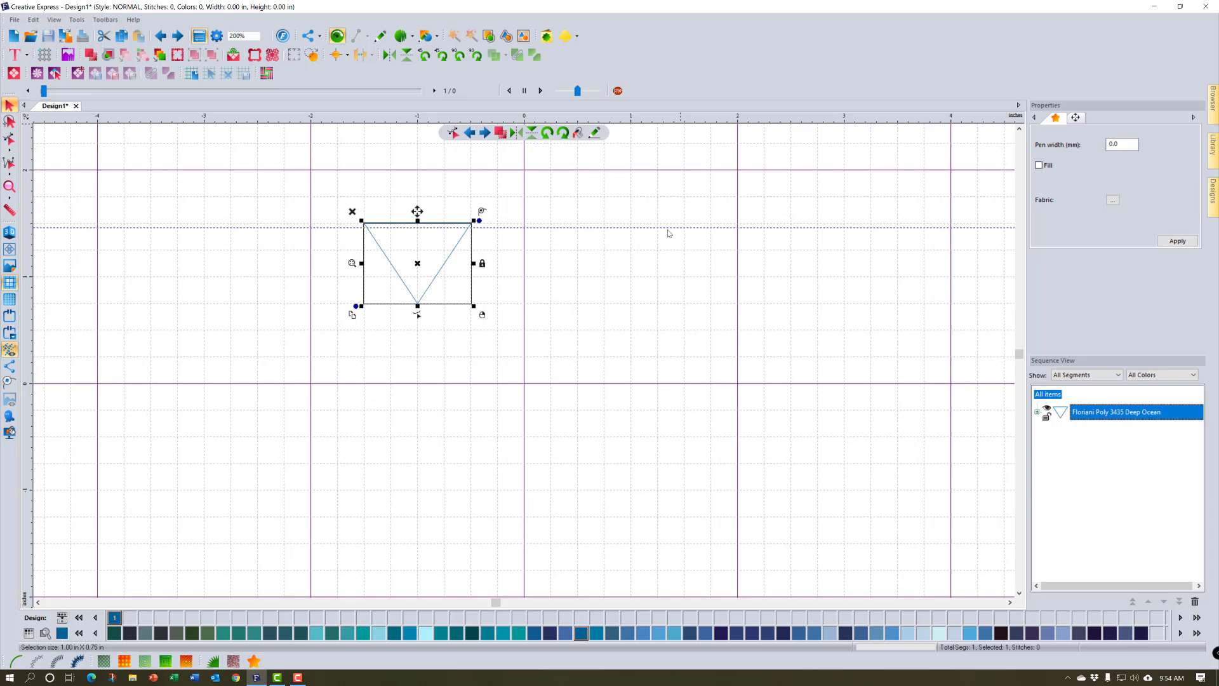
left_click_drag(672, 283, 685, 347)
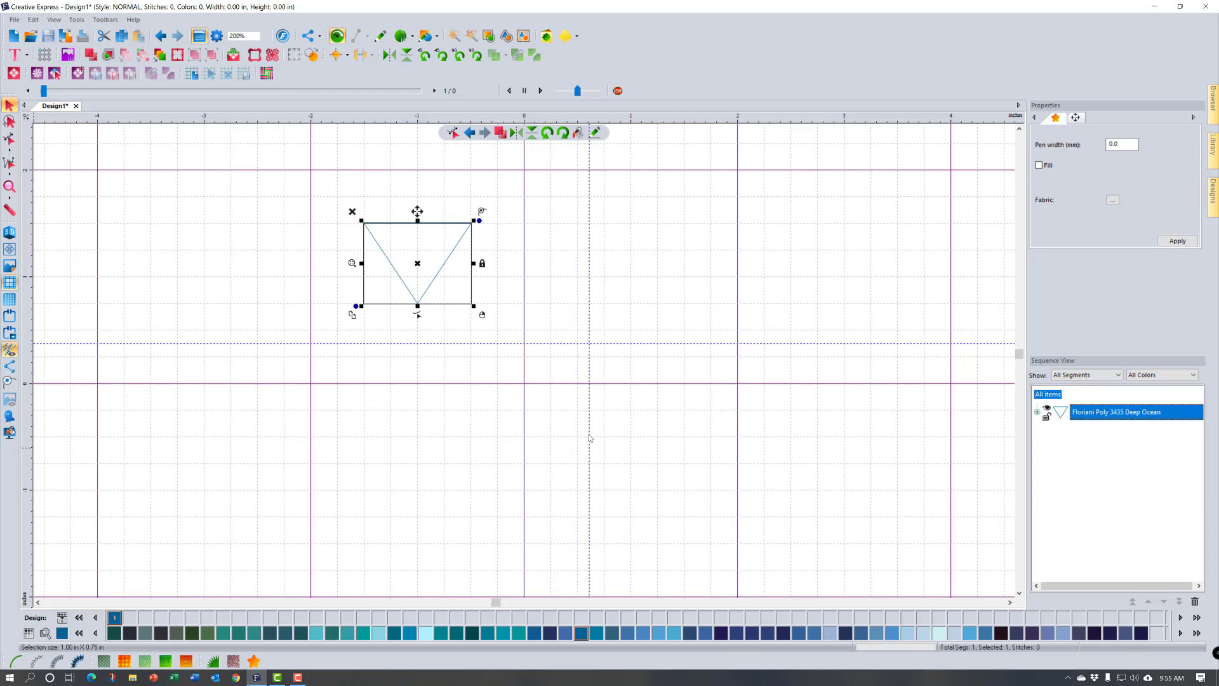
left_click_drag(591, 437, 591, 438)
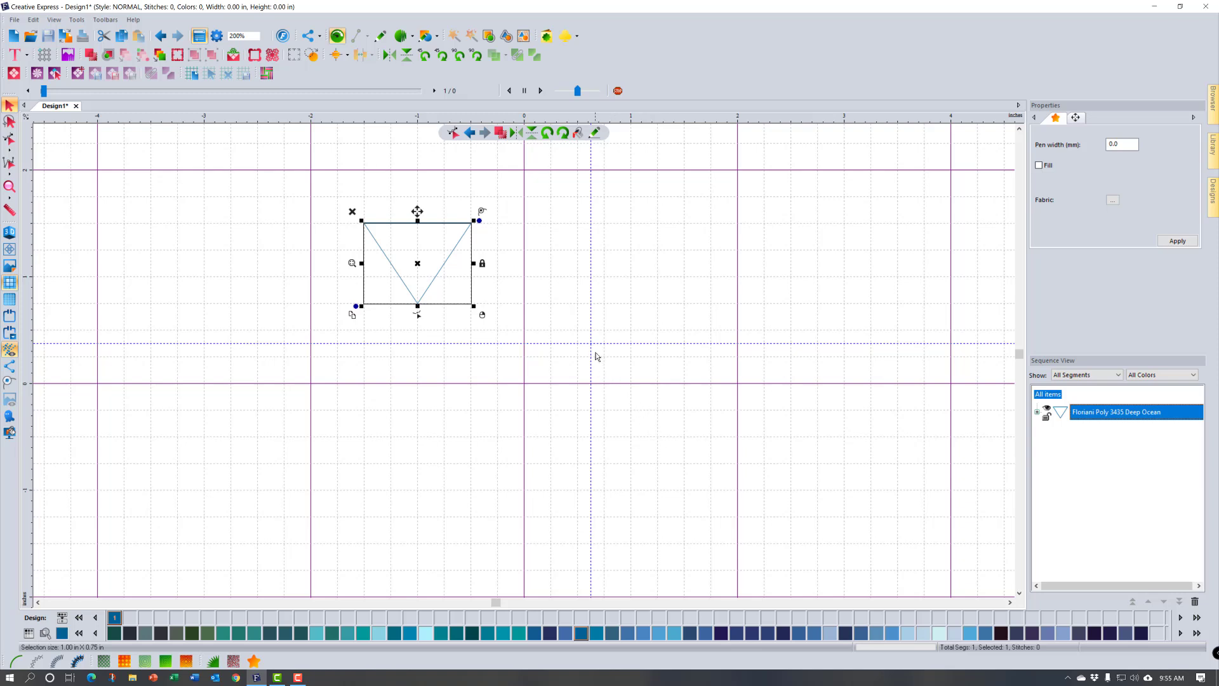
- Turn on snap to guidelines and draw a small artwork triangle that starts and ends at the guideline intersection
right_click(685, 120)
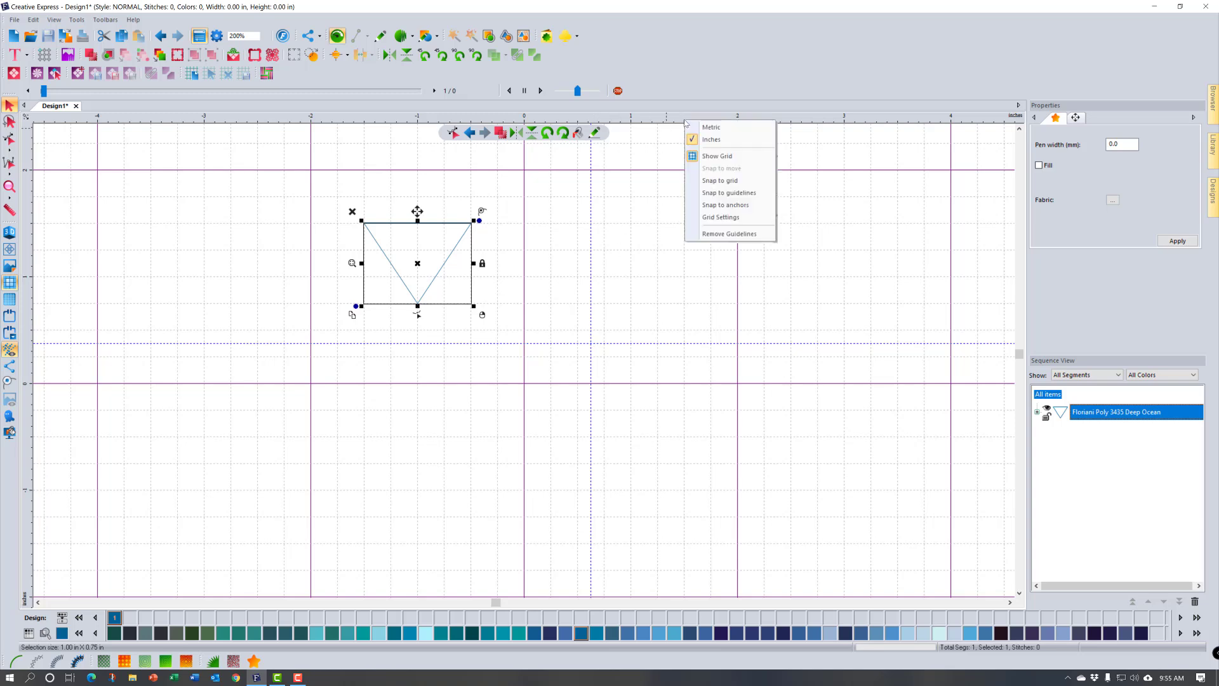
left_click(740, 193)
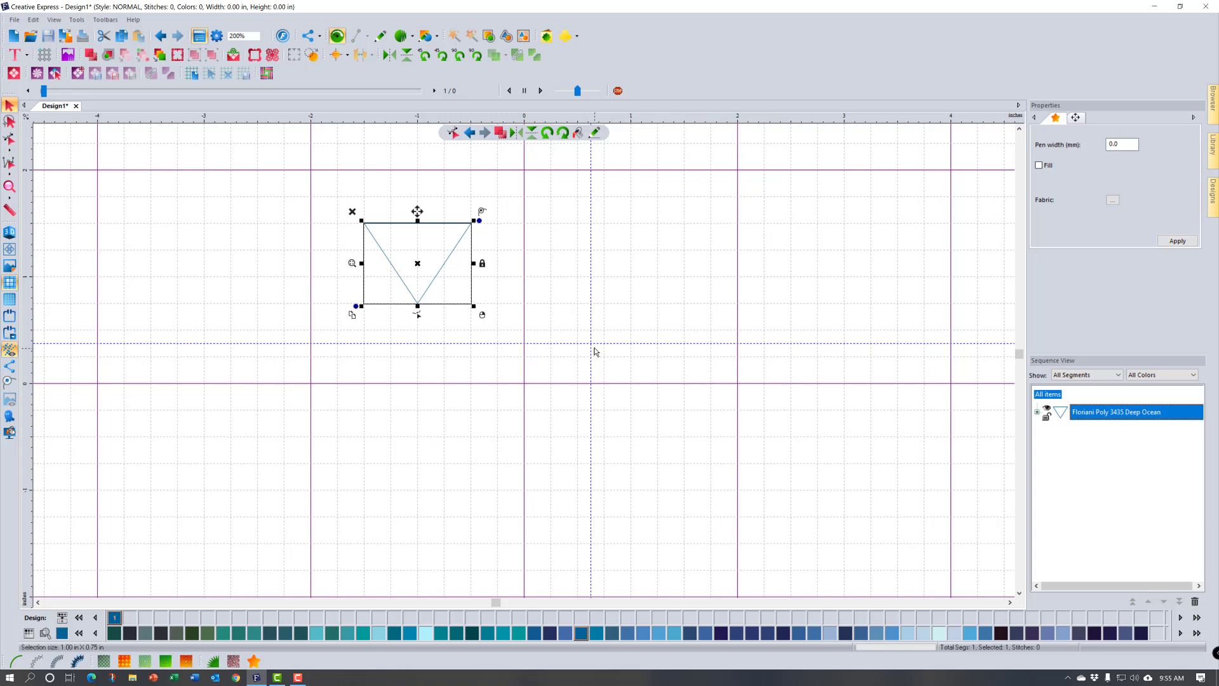
left_click(380, 36)
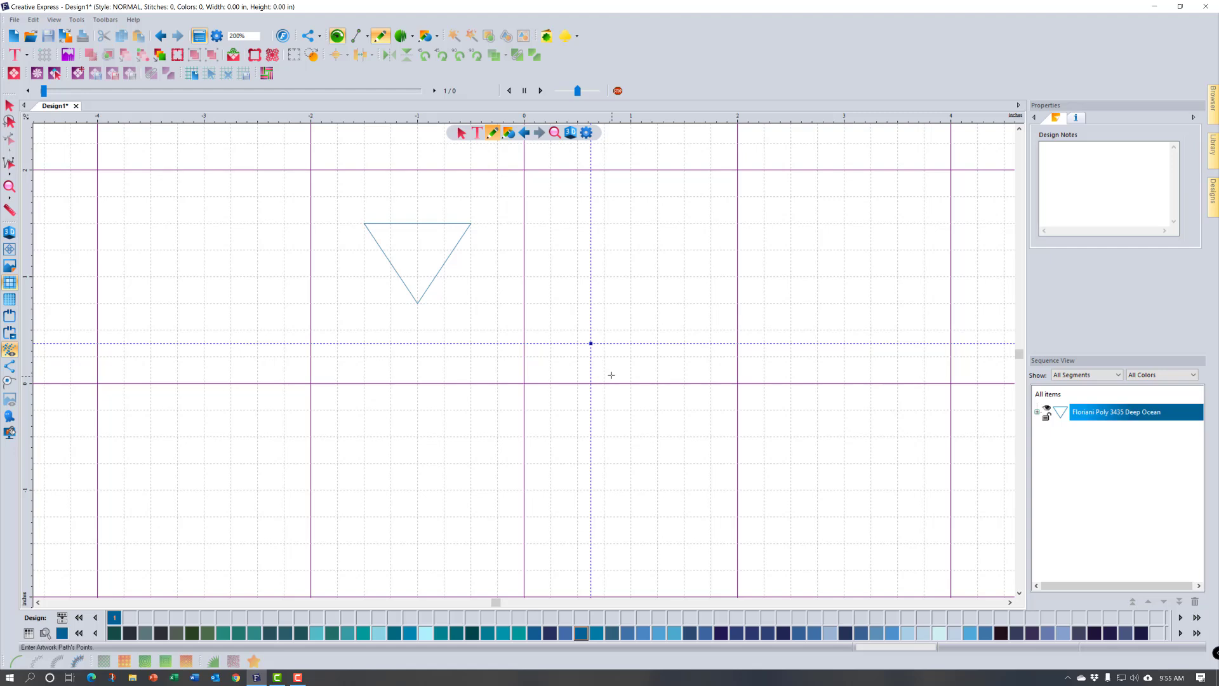
left_click(619, 352)
left_click(657, 322)
left_click(591, 343)
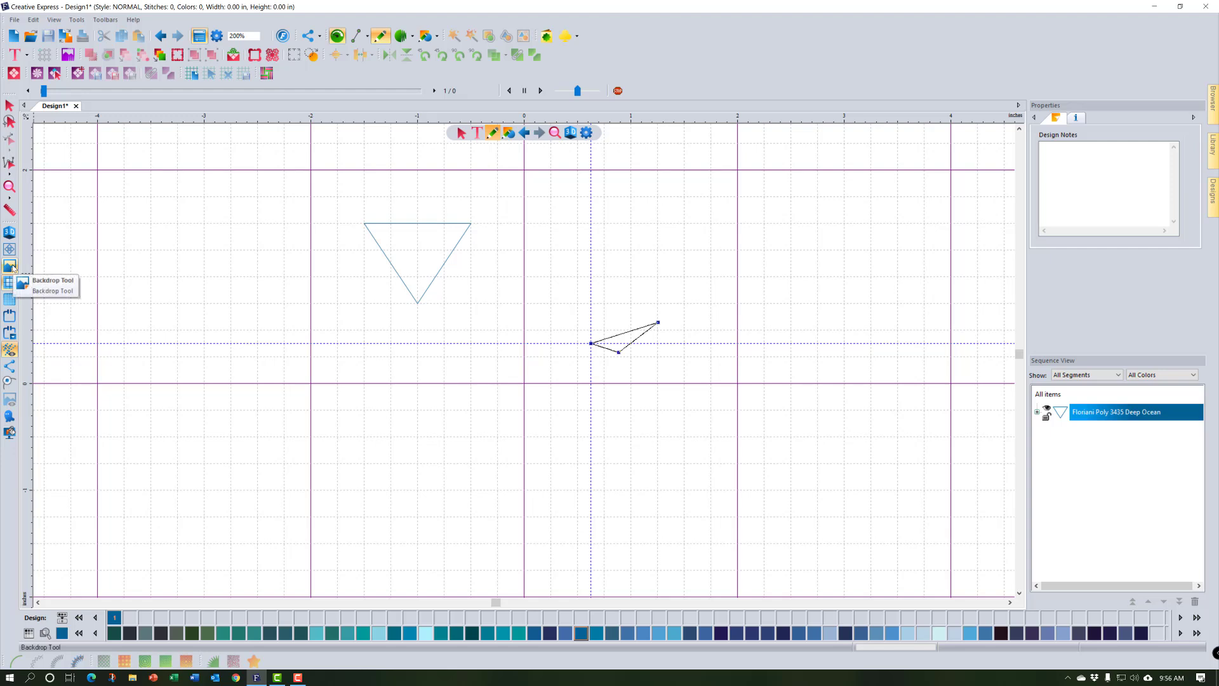
- Load the butterfly image FBD004.jpg as the design's backdrop
left_click(12, 268)
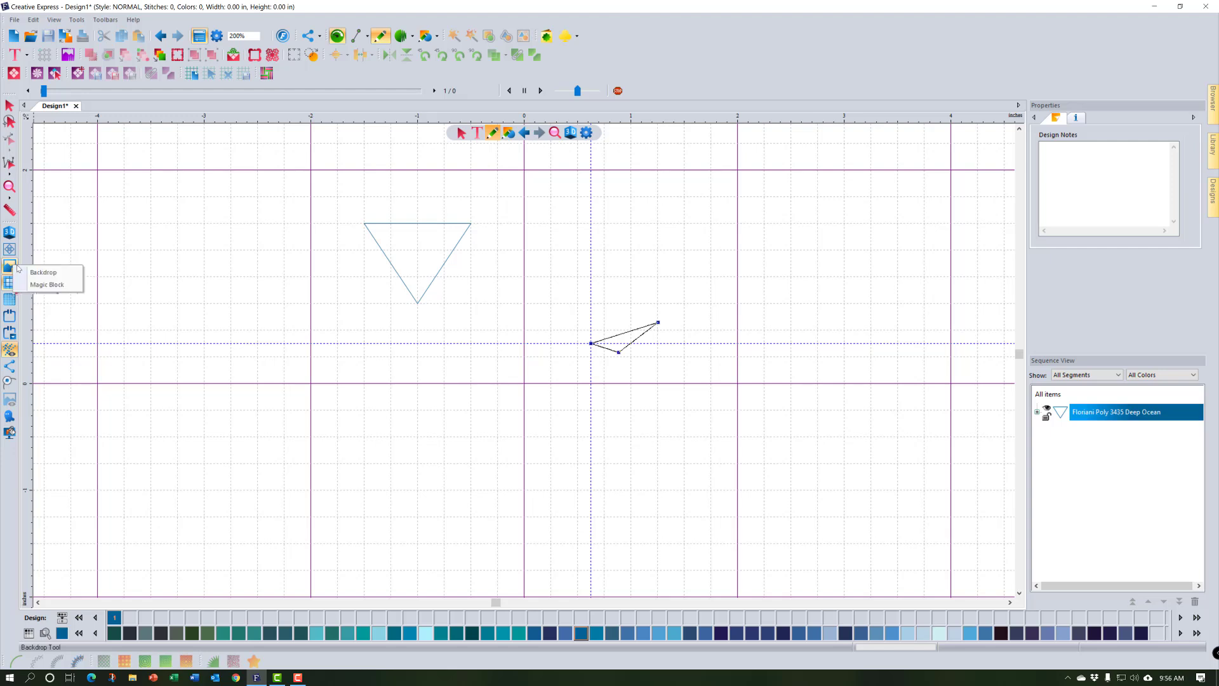
left_click(42, 273)
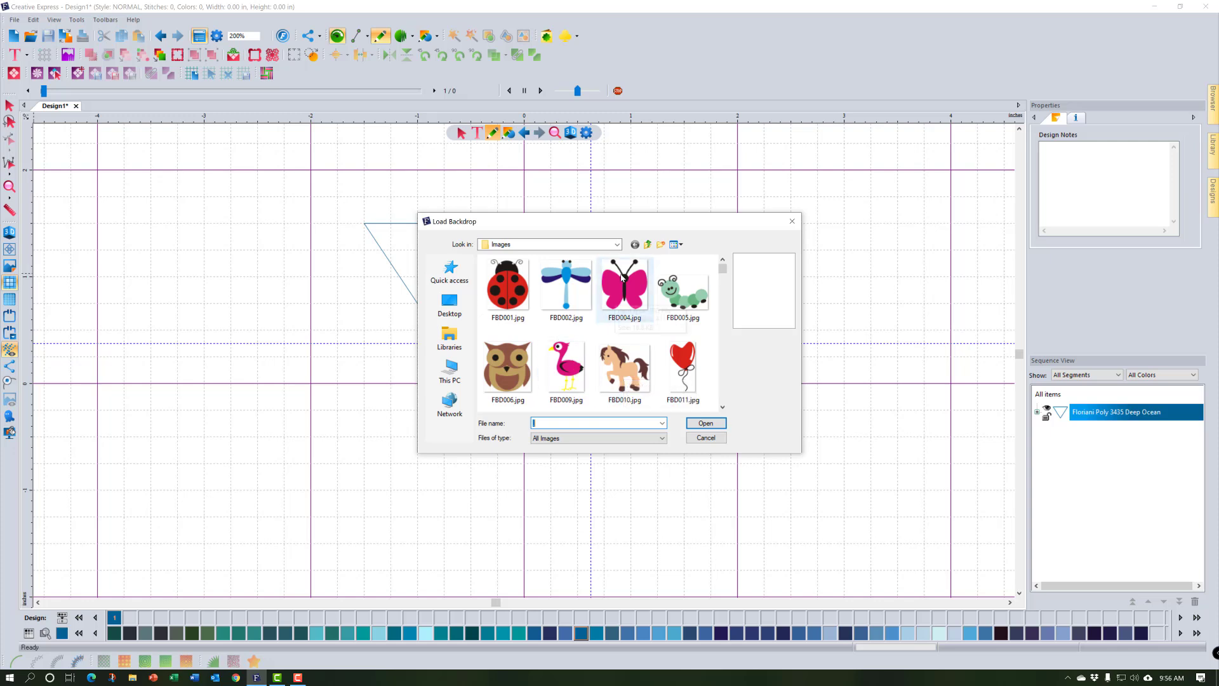
left_click(613, 304)
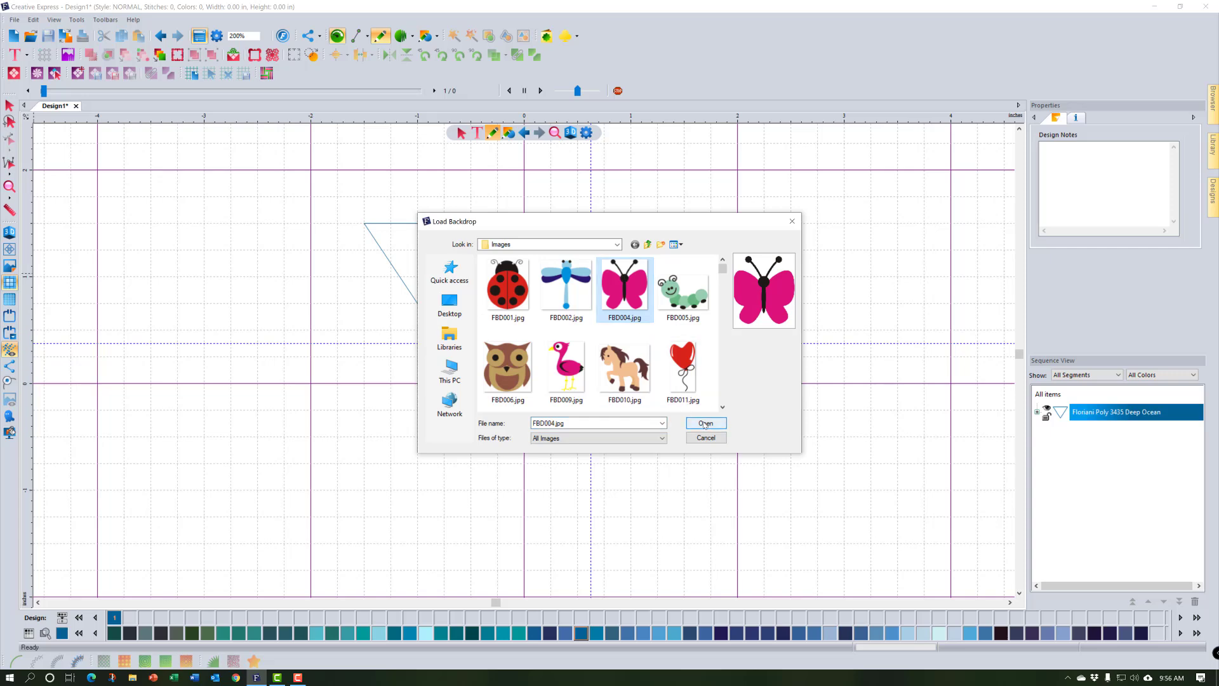
left_click(705, 424)
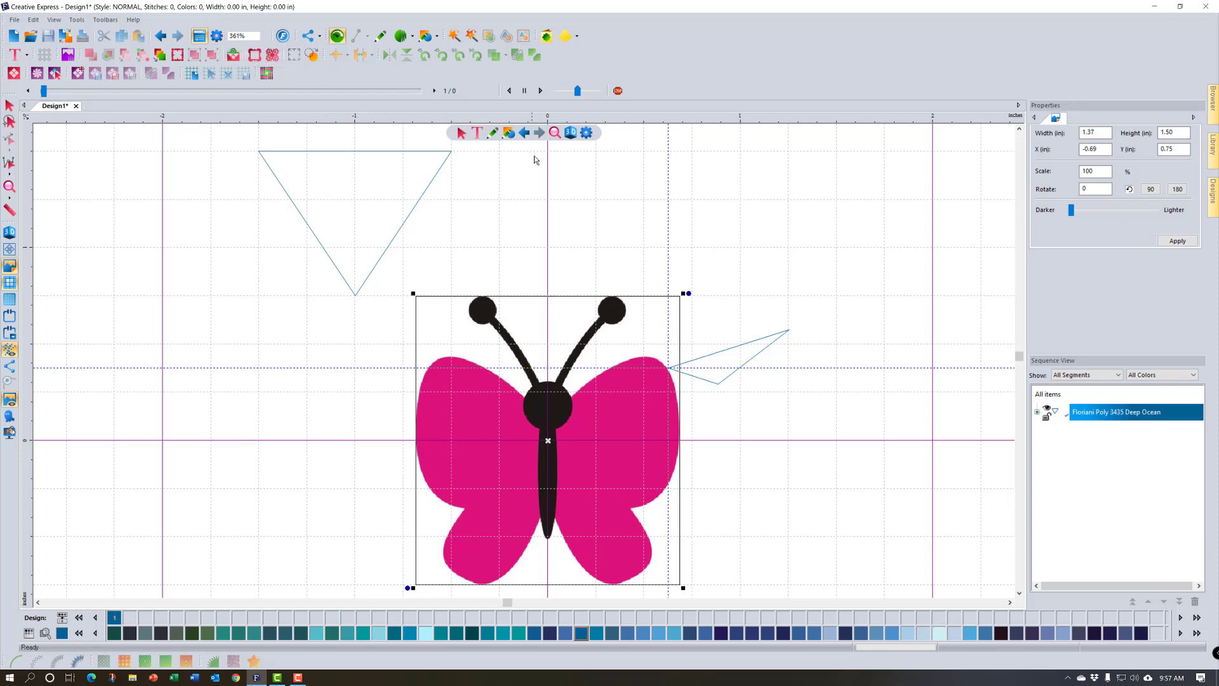
- Turn off Show Backdrop below Grid in the view preferences
left_click(587, 133)
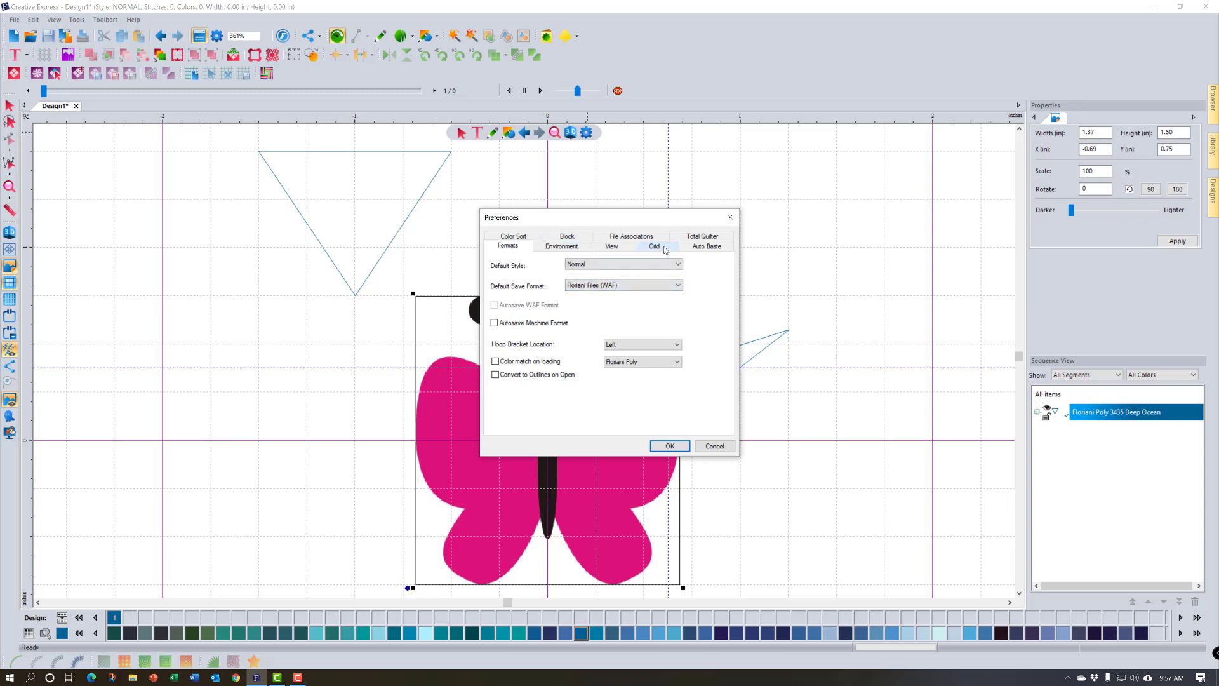
left_click(619, 248)
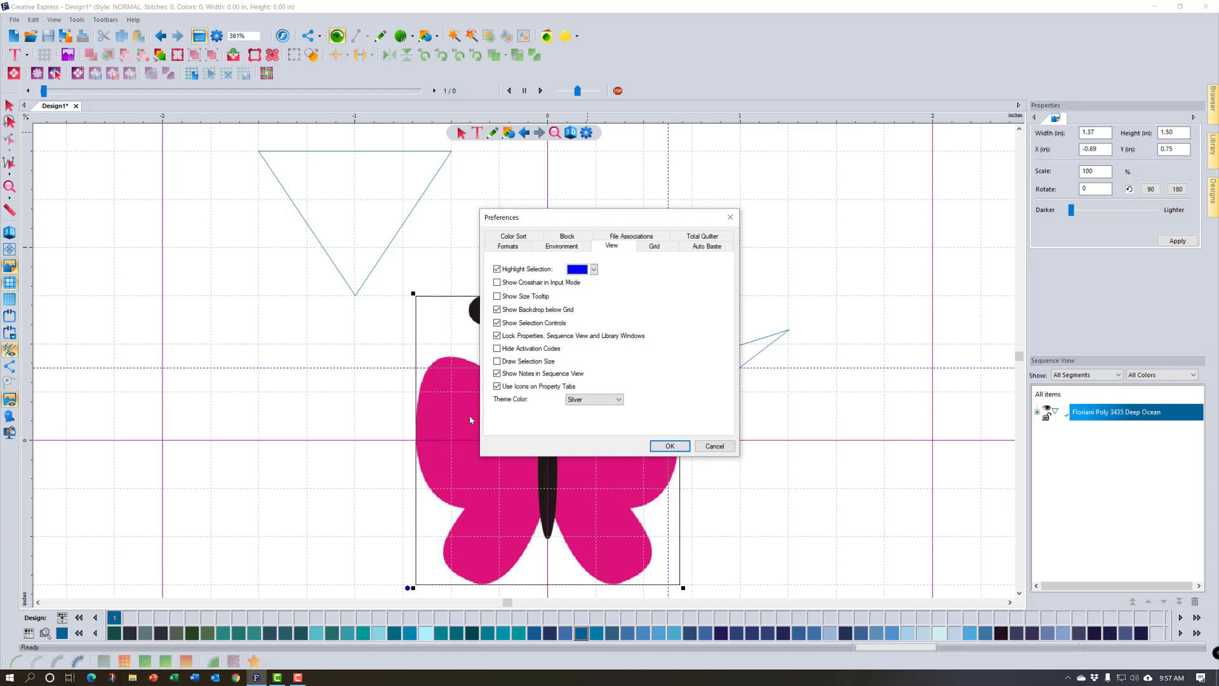
left_click(498, 309)
left_click(670, 446)
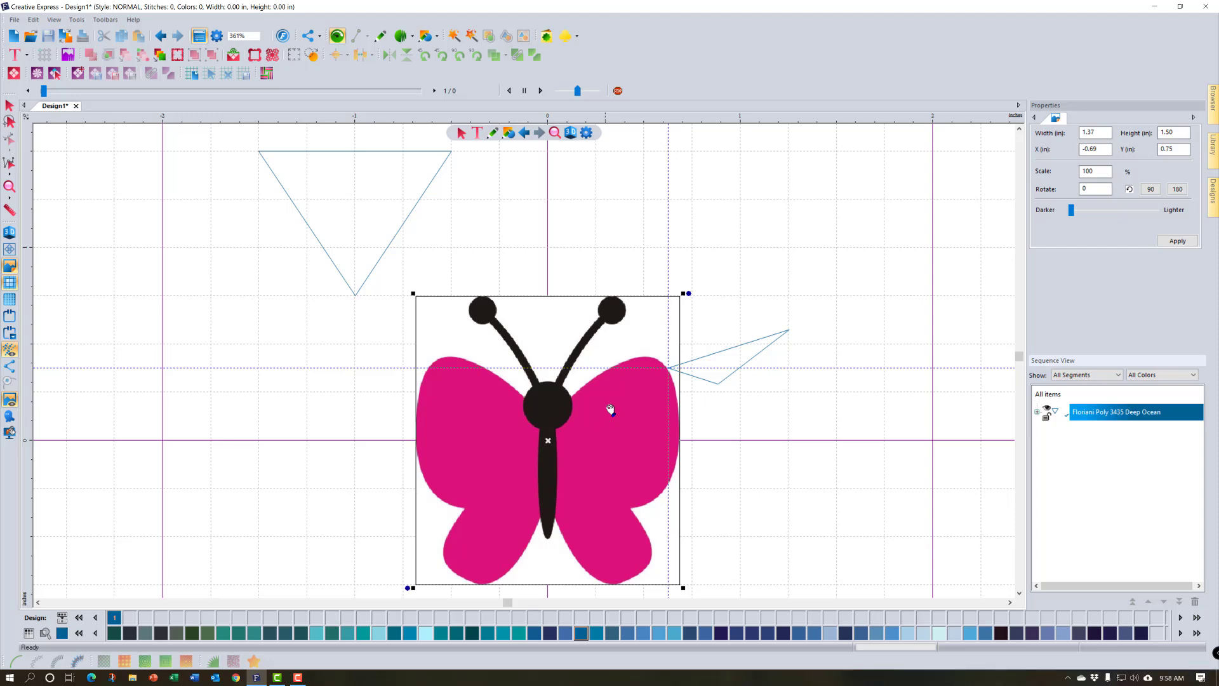
- Turn Show Backdrop below Grid back on in the view preferences
left_click(587, 132)
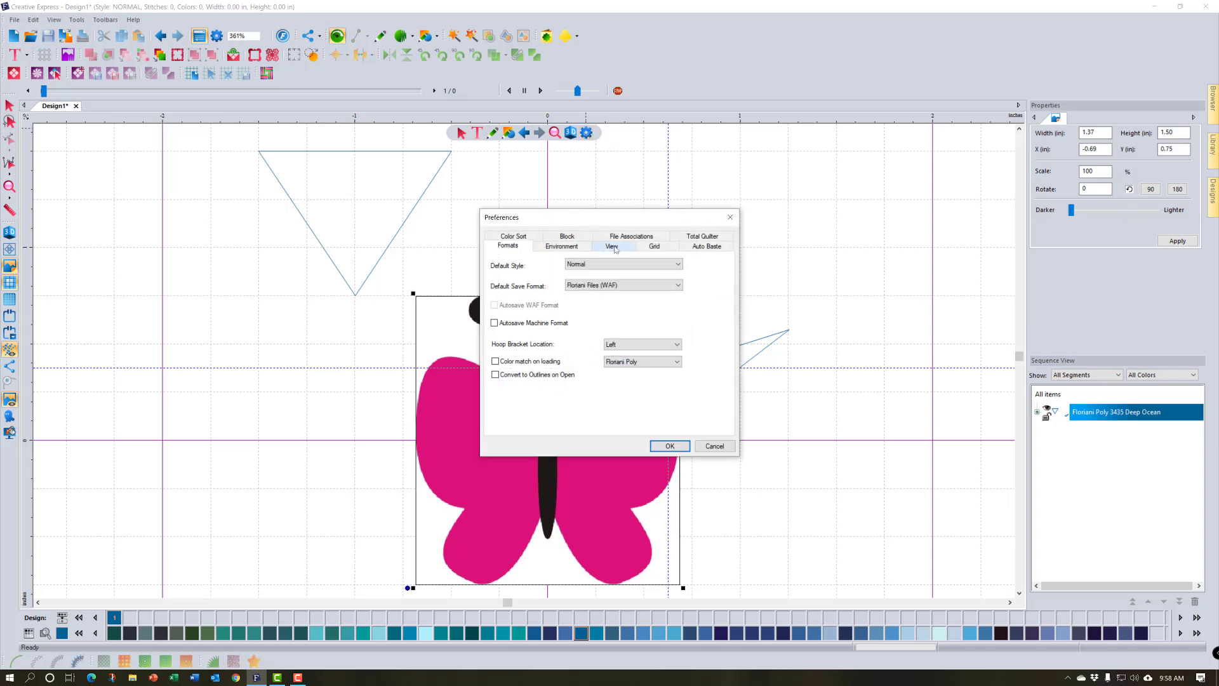
left_click(611, 247)
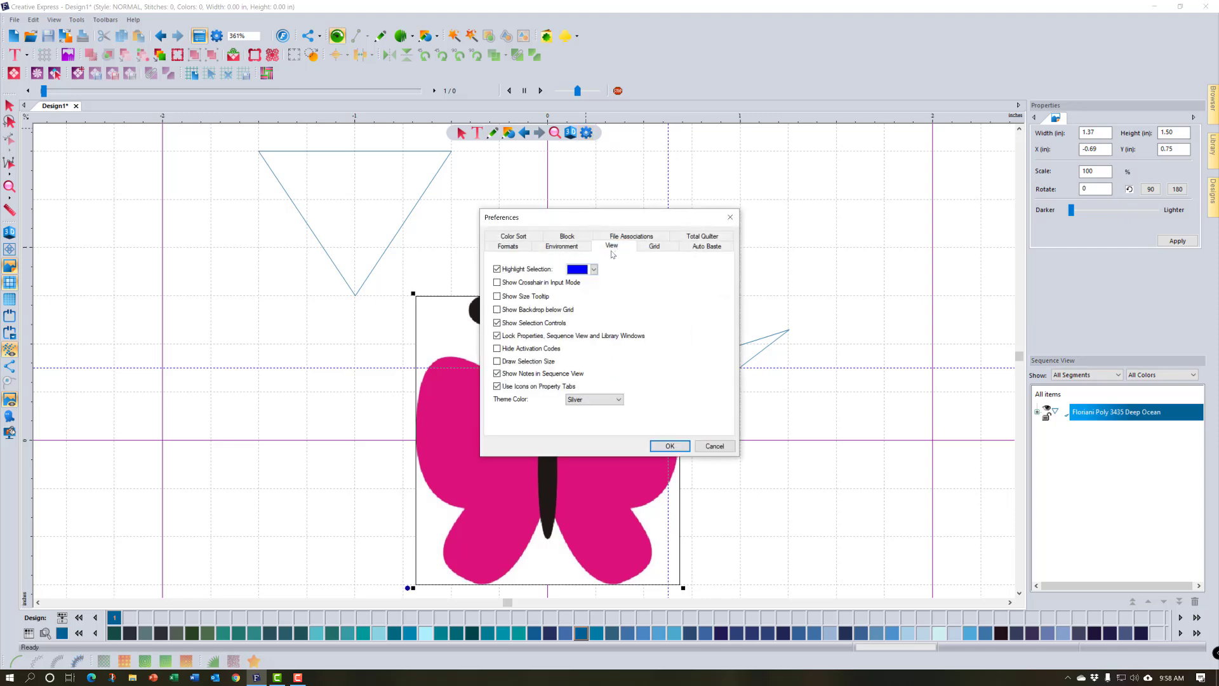
left_click(539, 311)
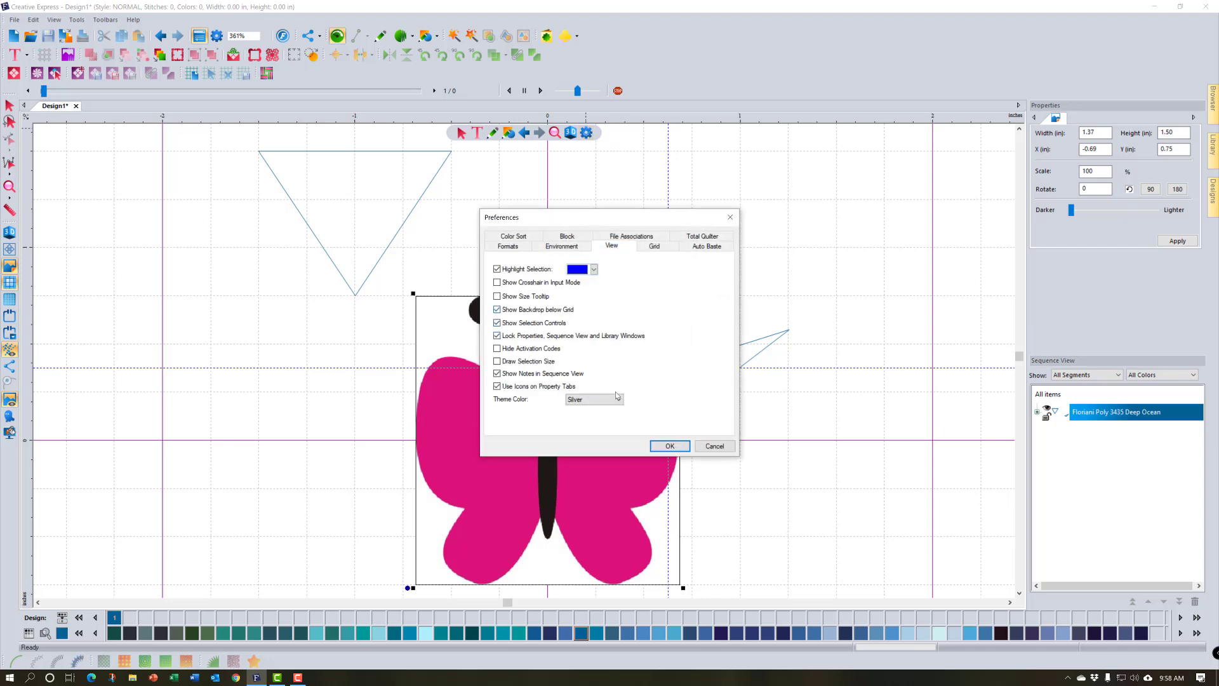
left_click(670, 447)
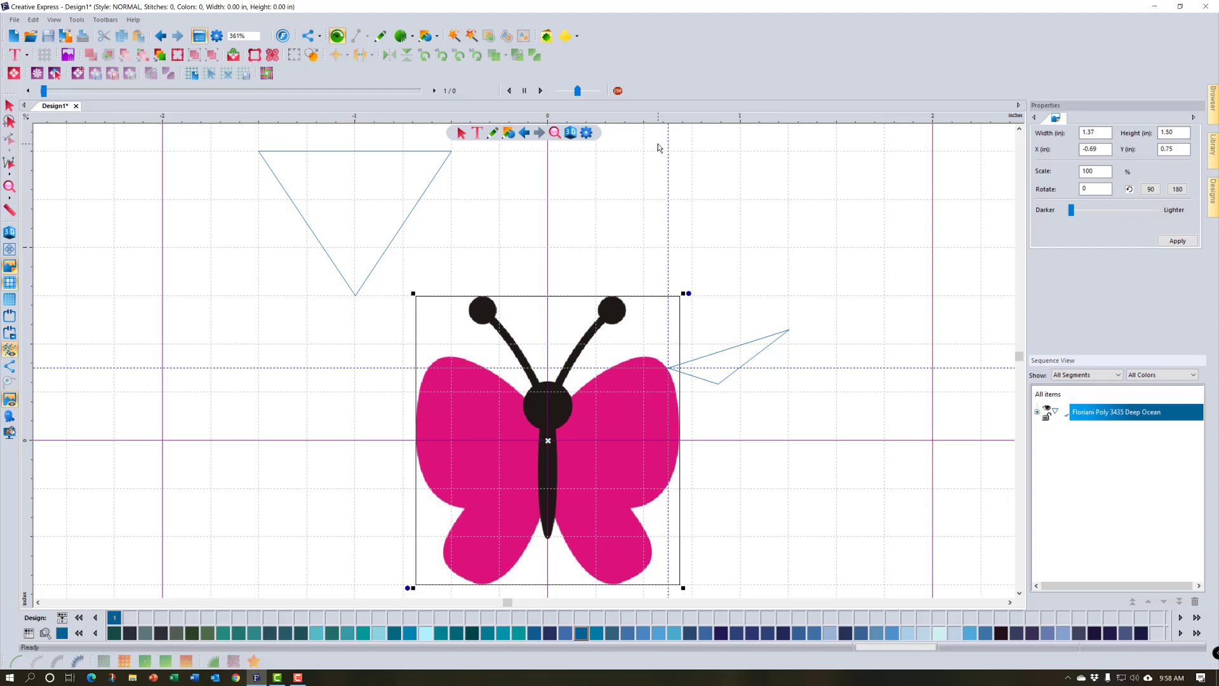
- Review the grid spacing, style and snap options in the preferences and leave without saving changes
left_click(588, 133)
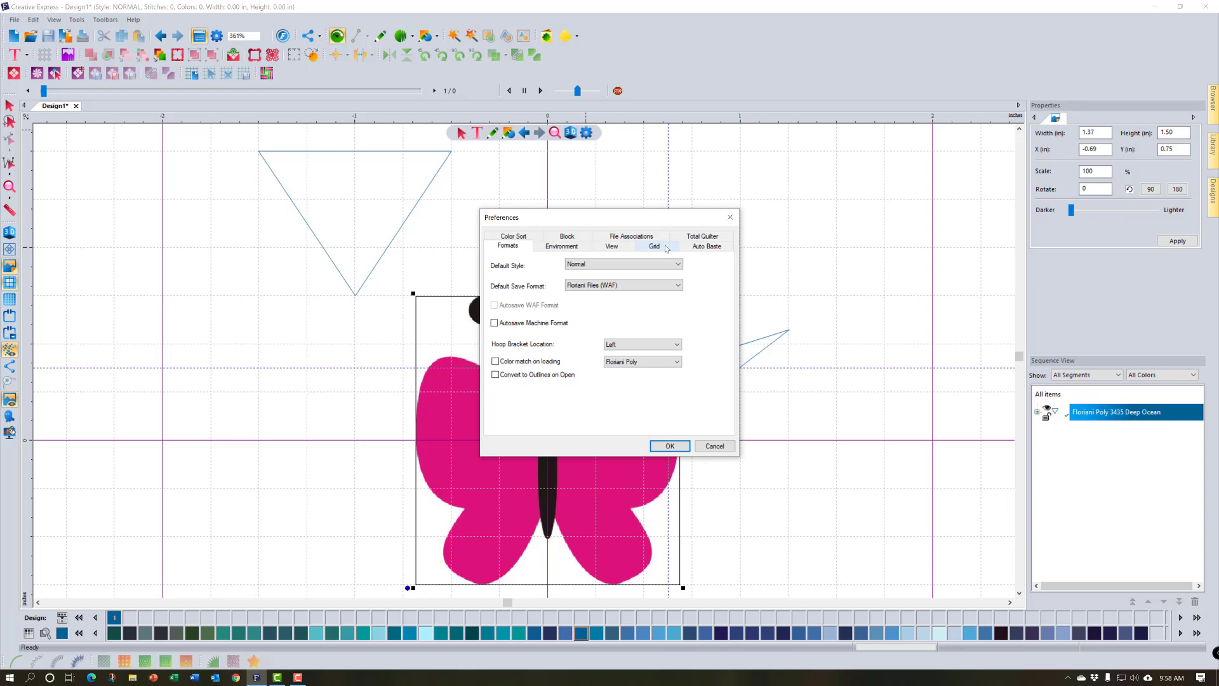
left_click(666, 247)
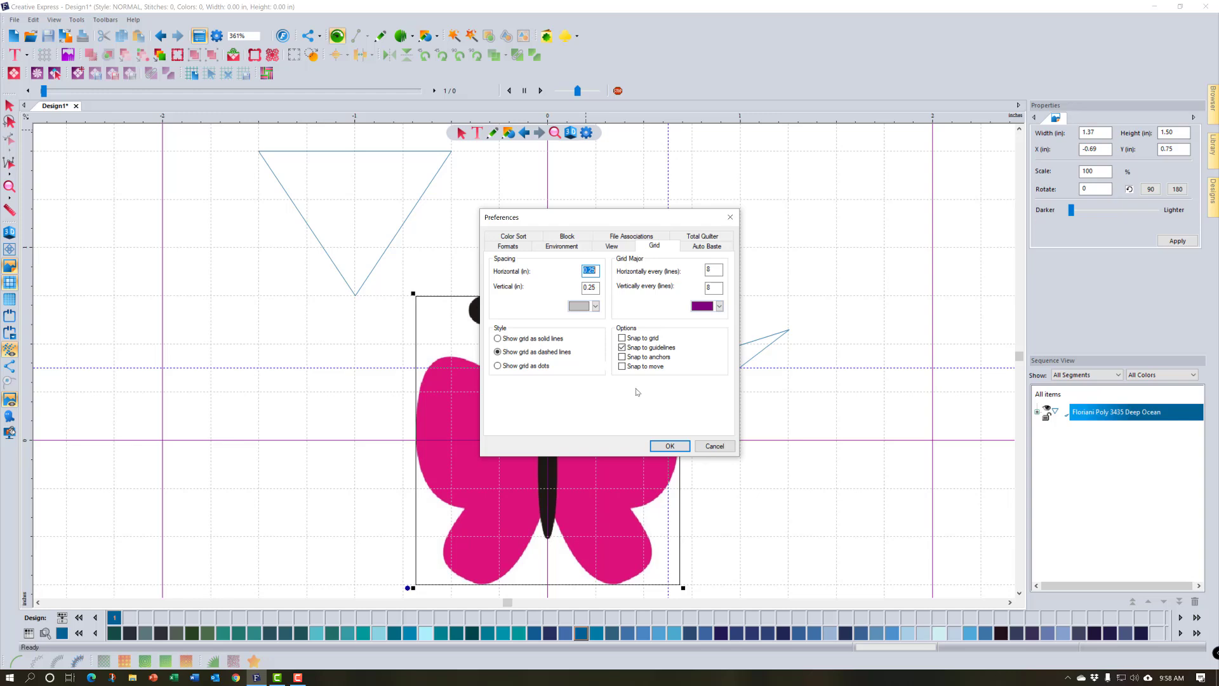
left_click(721, 446)
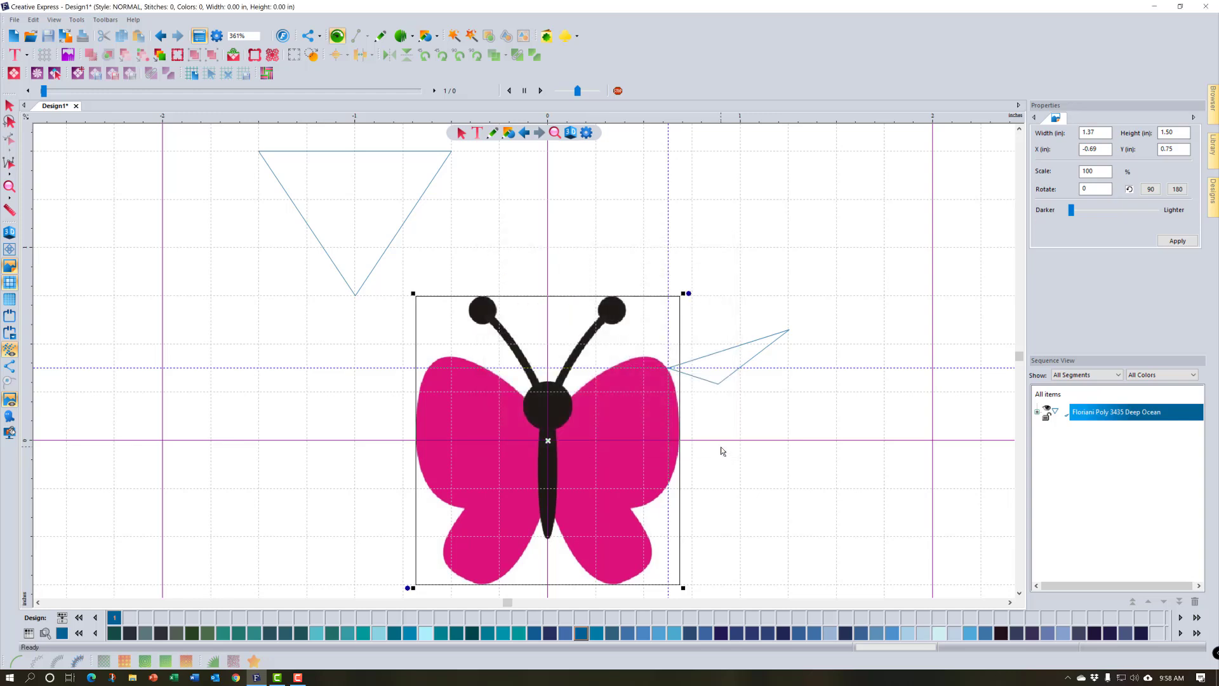